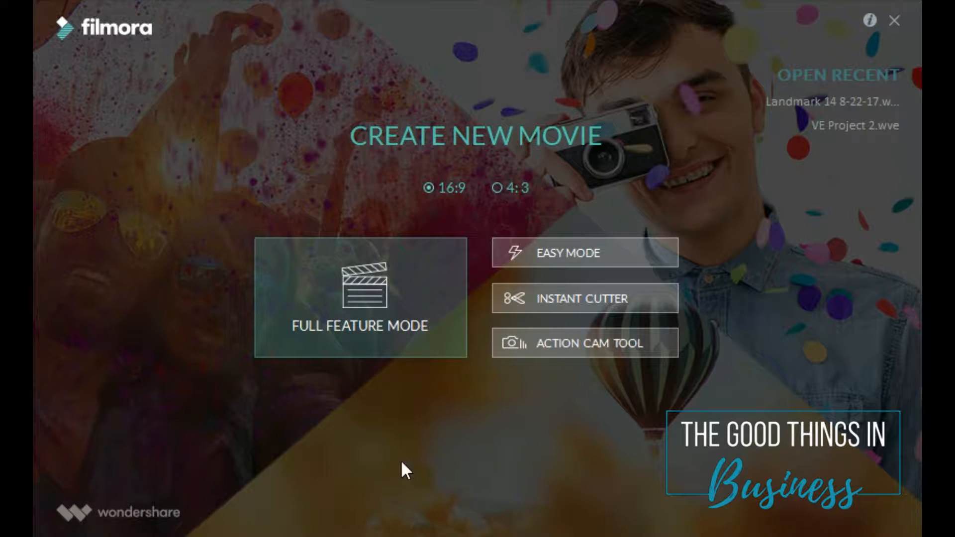
Start a new 16:9 movie in full feature mode
{"action": "left_click", "coordinate": [359, 312]}
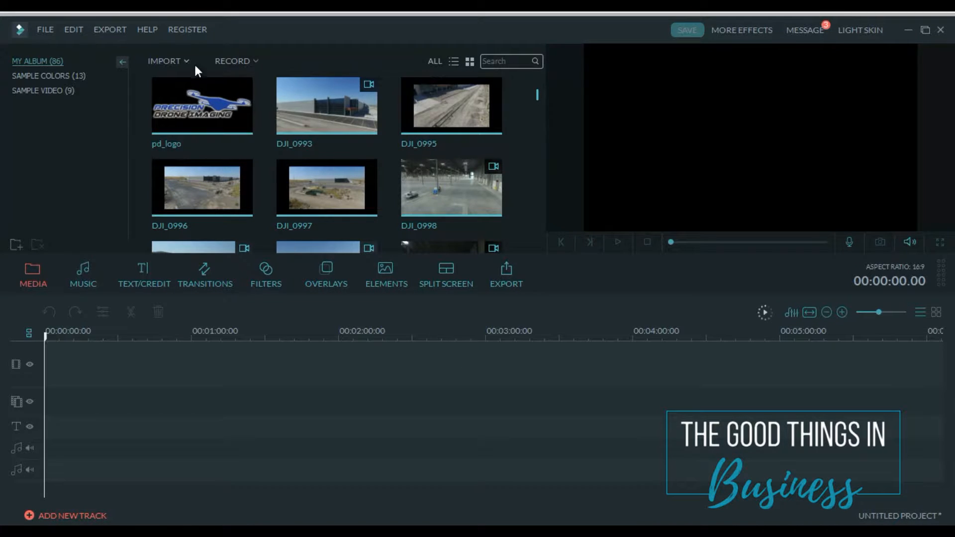
{"action": "left_click", "coordinate": [451, 109]}
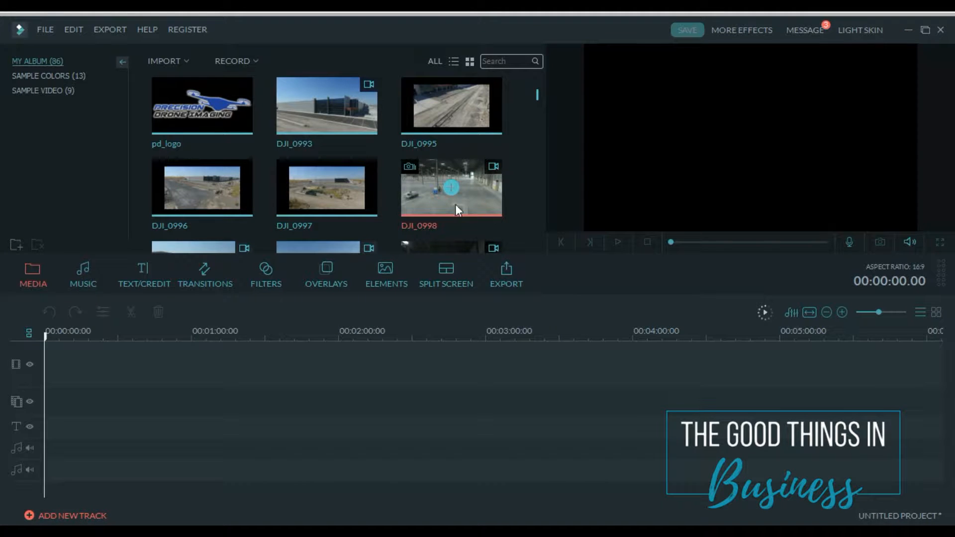
{"action": "left_click_drag", "start_coordinate": [234, 109], "coordinate": [78, 354]}
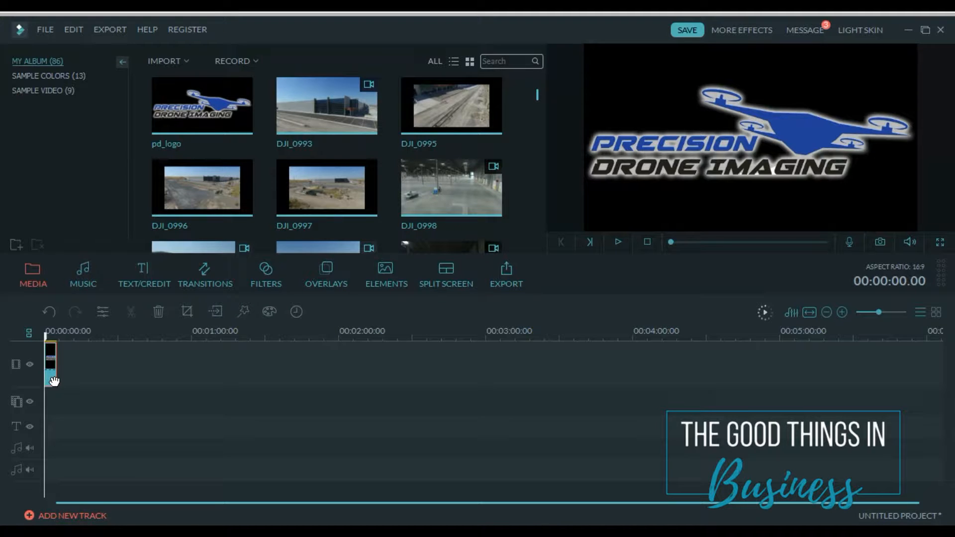
{"action": "key", "text": "Delete"}
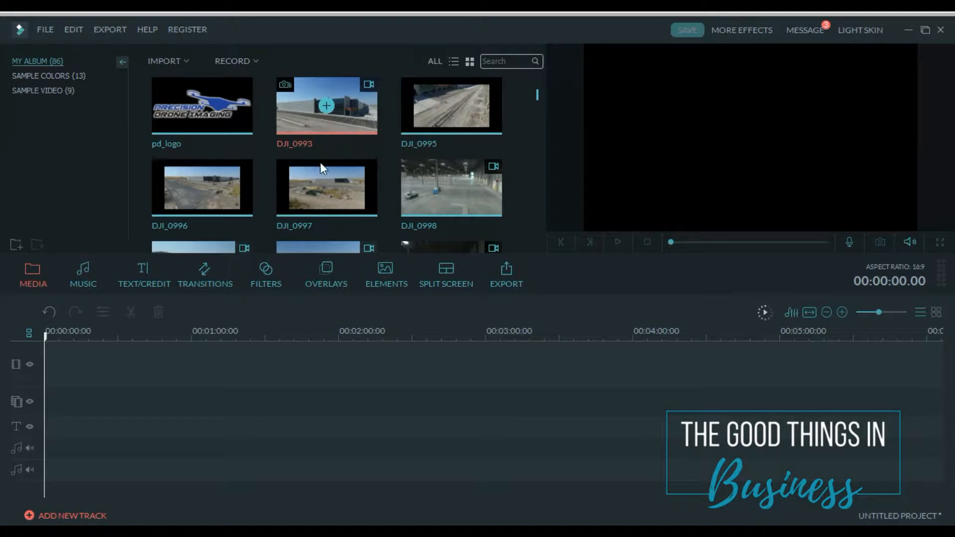
Place the DJI_0993 clip on the main video track and pd_logo on the overlay track, both starting at 00:00:00
{"action": "left_click_drag", "start_coordinate": [68, 368], "coordinate": [355, 405]}
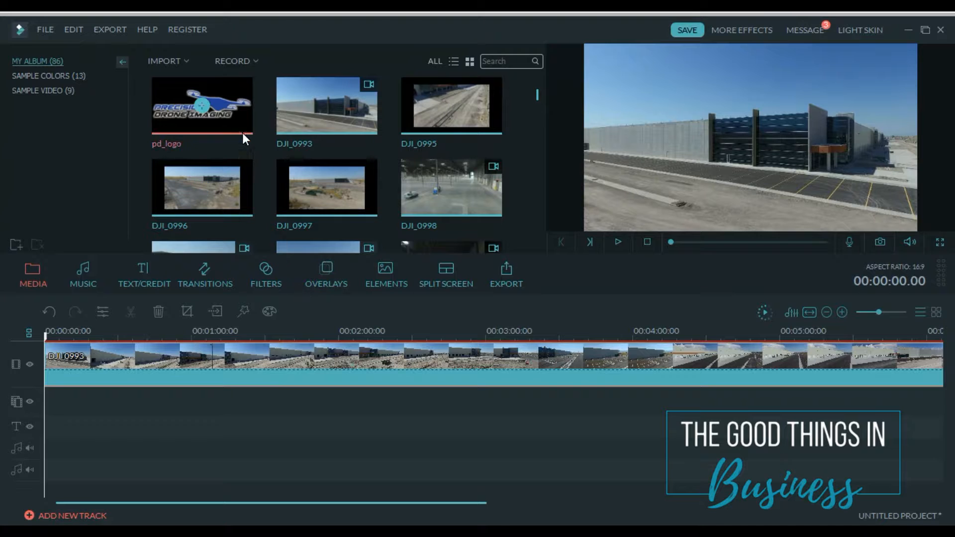
{"action": "left_click_drag", "start_coordinate": [235, 103], "coordinate": [49, 357]}
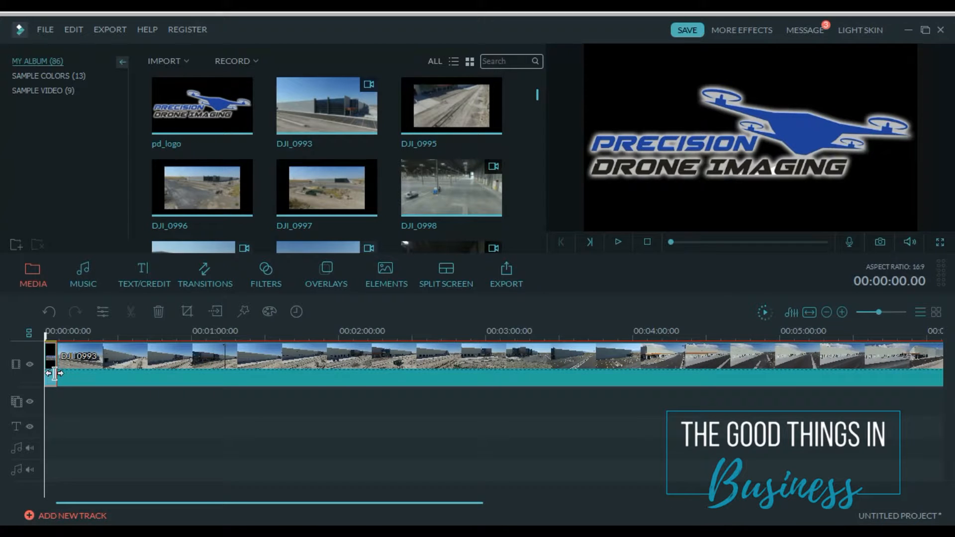
{"action": "key", "text": "Delete"}
{"action": "left_click_drag", "start_coordinate": [234, 105], "coordinate": [50, 405]}
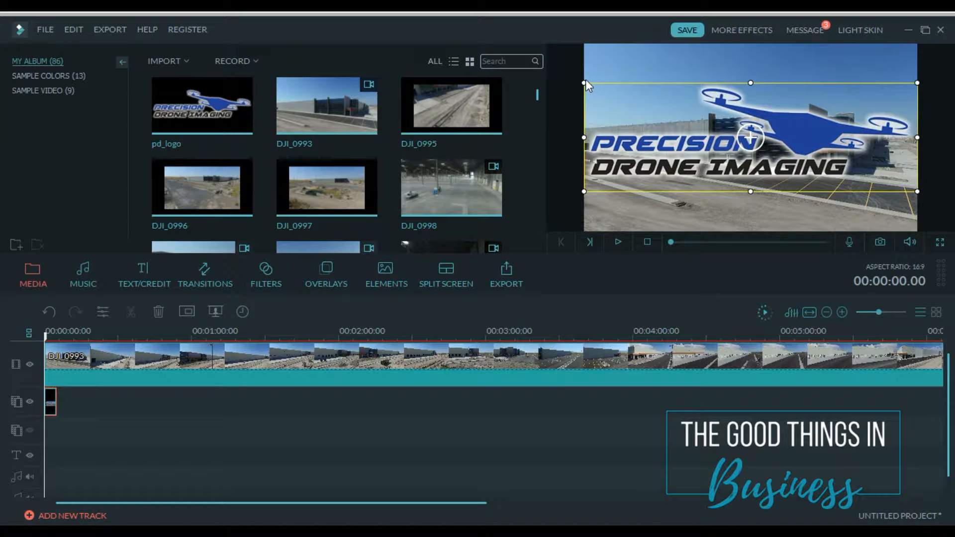
Shrink the pd_logo overlay into the lower-right corner of the video frame and preview it over the footage
{"action": "left_click_drag", "start_coordinate": [580, 84], "coordinate": [798, 149]}
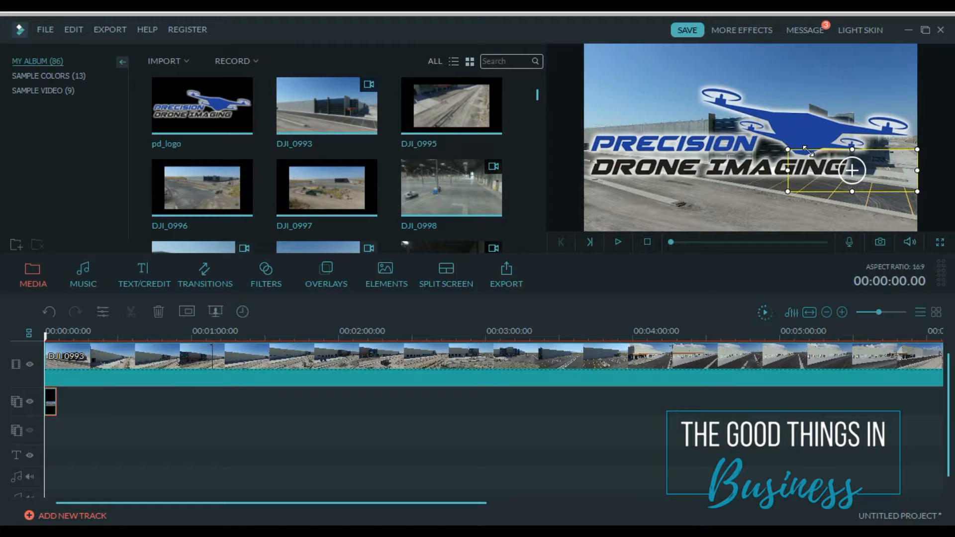
{"action": "left_click_drag", "start_coordinate": [884, 168], "coordinate": [871, 195]}
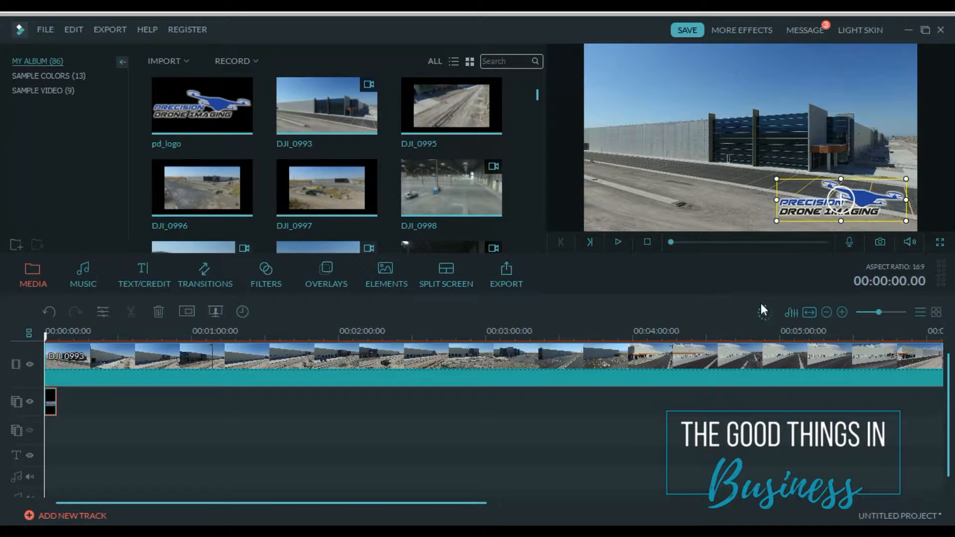
{"action": "left_click", "coordinate": [828, 219]}
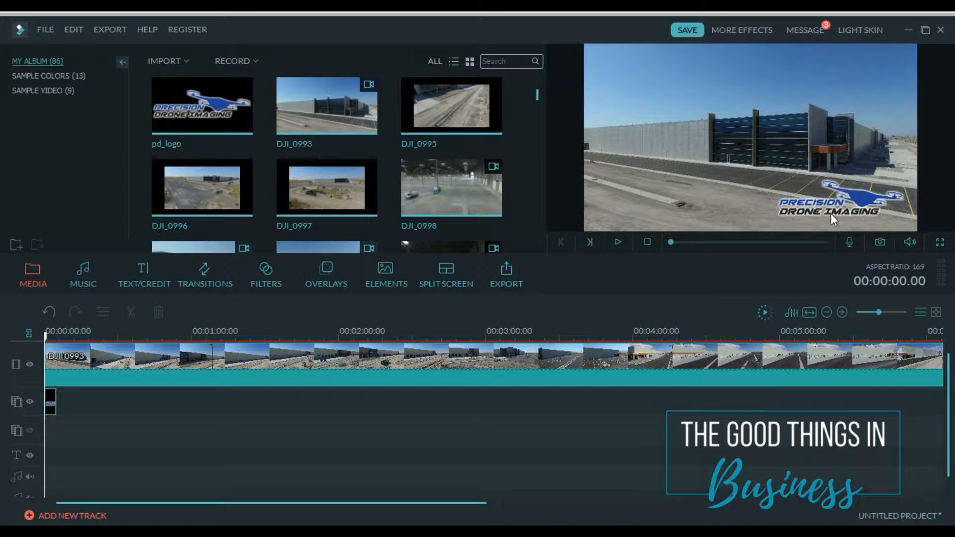
{"action": "left_click", "coordinate": [617, 242]}
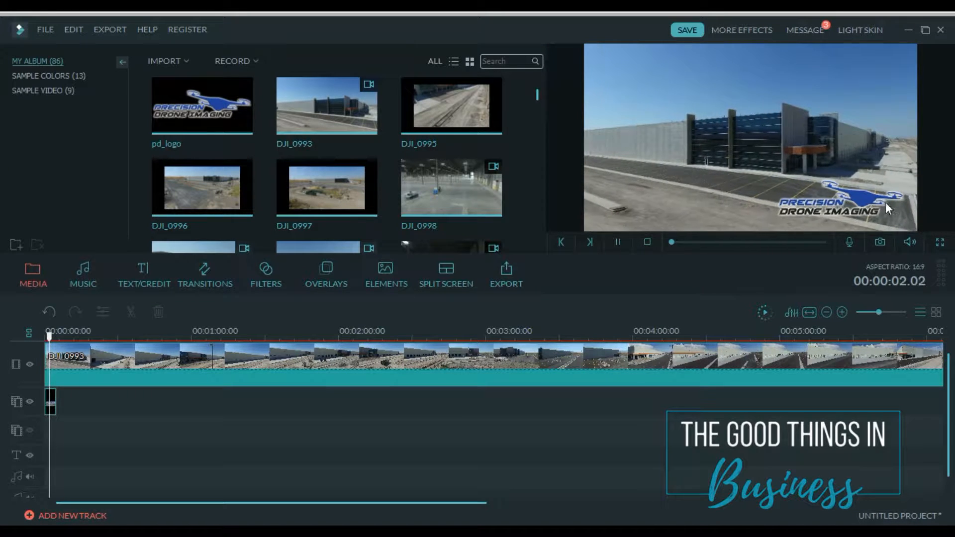
{"action": "left_click", "coordinate": [618, 242]}
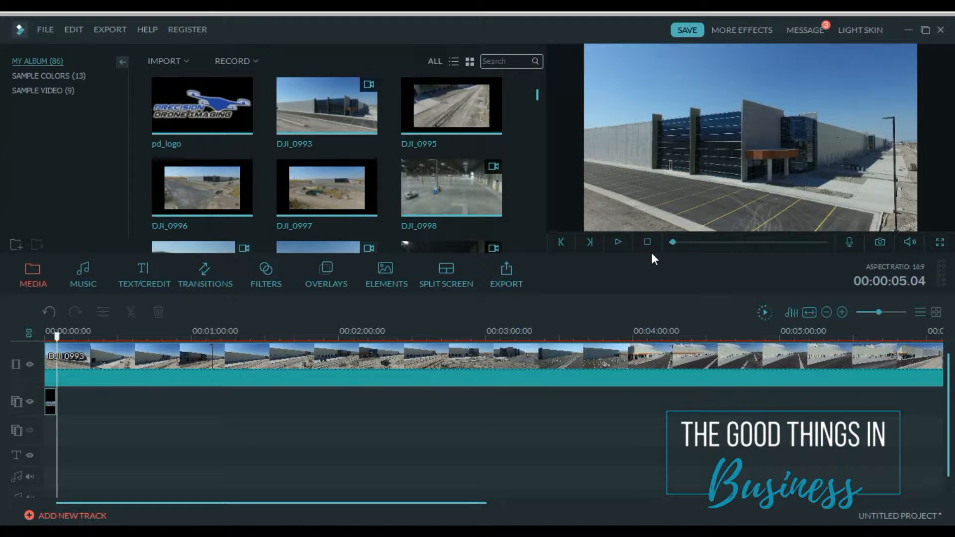
Extend the pd_logo overlay's duration along the drone footage to about 00:05:49
{"action": "left_click", "coordinate": [49, 402]}
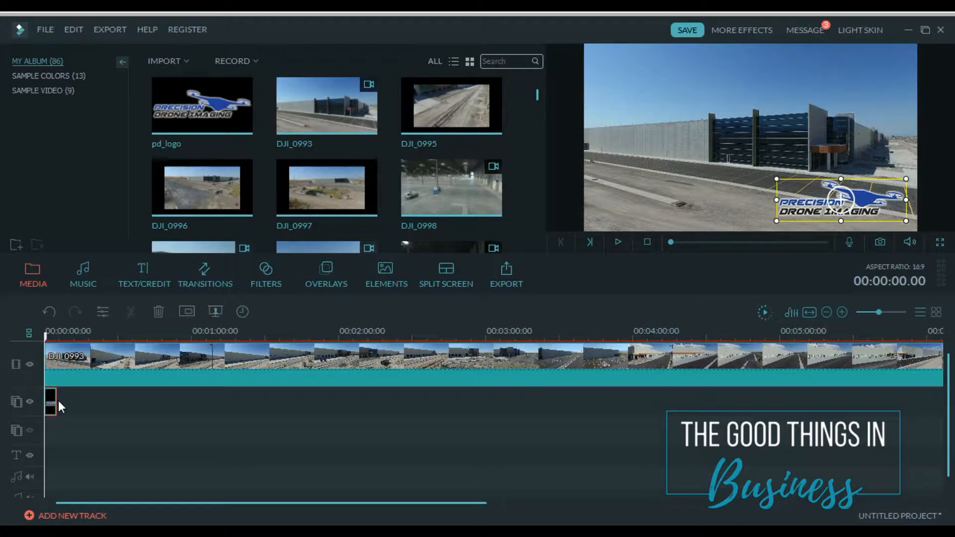
{"action": "left_click_drag", "start_coordinate": [55, 403], "coordinate": [900, 418]}
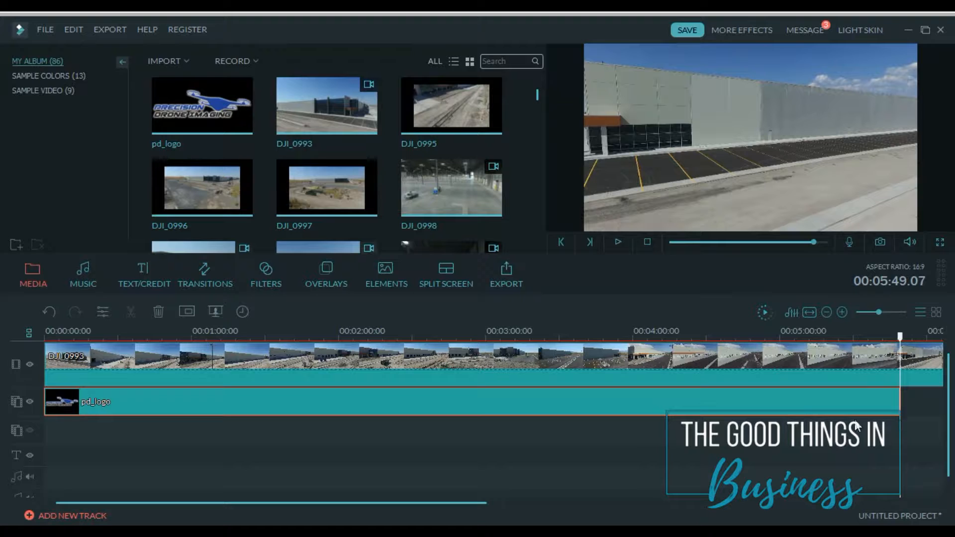
{"action": "left_click", "coordinate": [670, 447]}
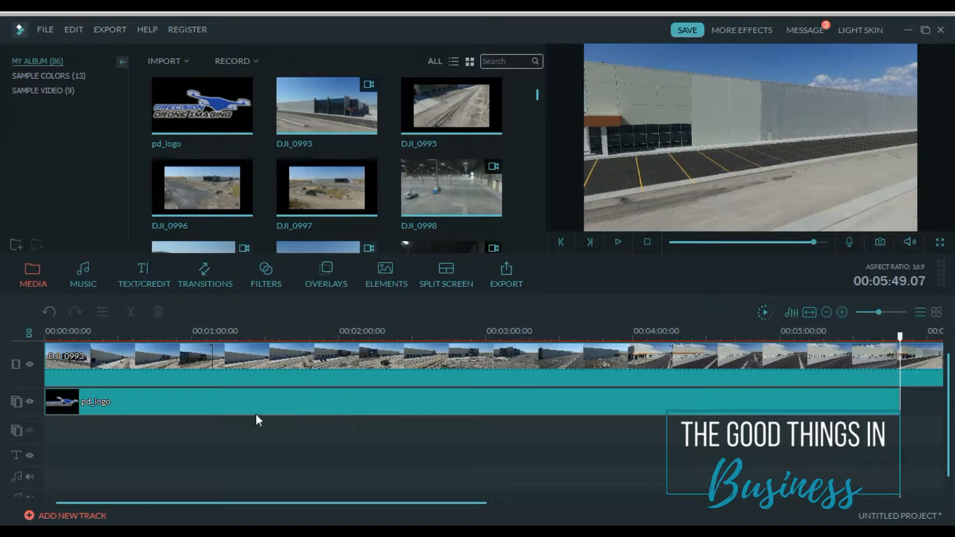
Browse the title presets, preview Title 14 and add it to the text track at the start of the movie
{"action": "left_click", "coordinate": [143, 284]}
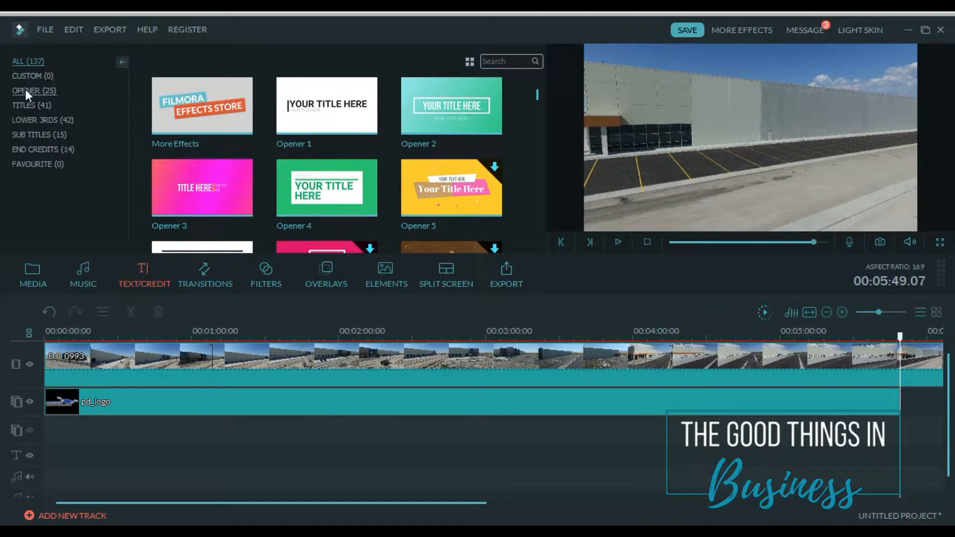
{"action": "left_click", "coordinate": [25, 106]}
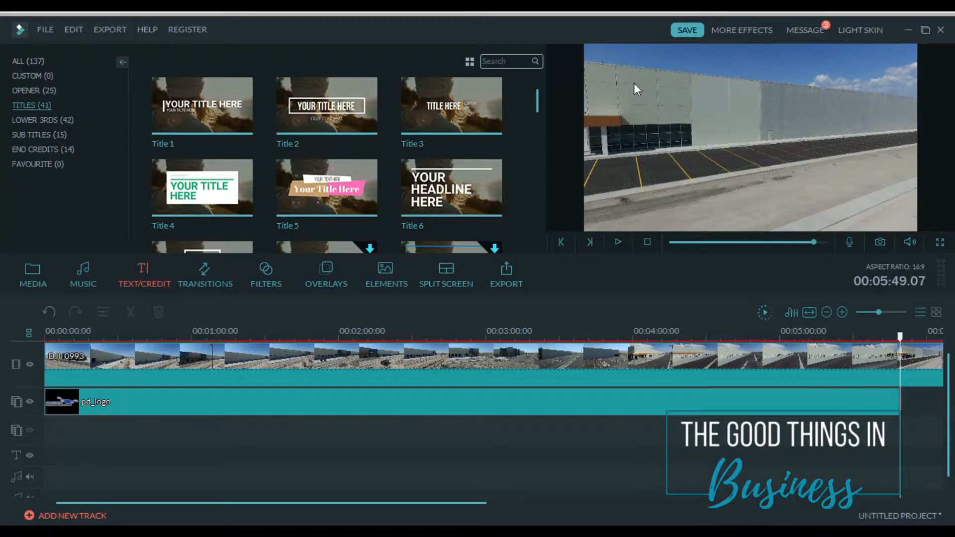
{"action": "scroll", "coordinate": [273, 188], "scroll_direction": "down", "scroll_amount": 5}
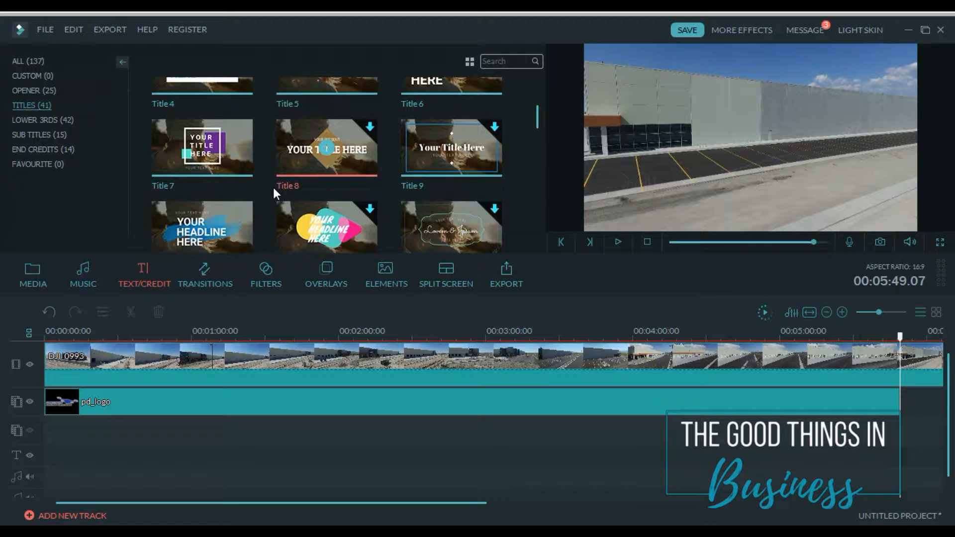
{"action": "scroll", "coordinate": [273, 188], "scroll_direction": "down", "scroll_amount": 2}
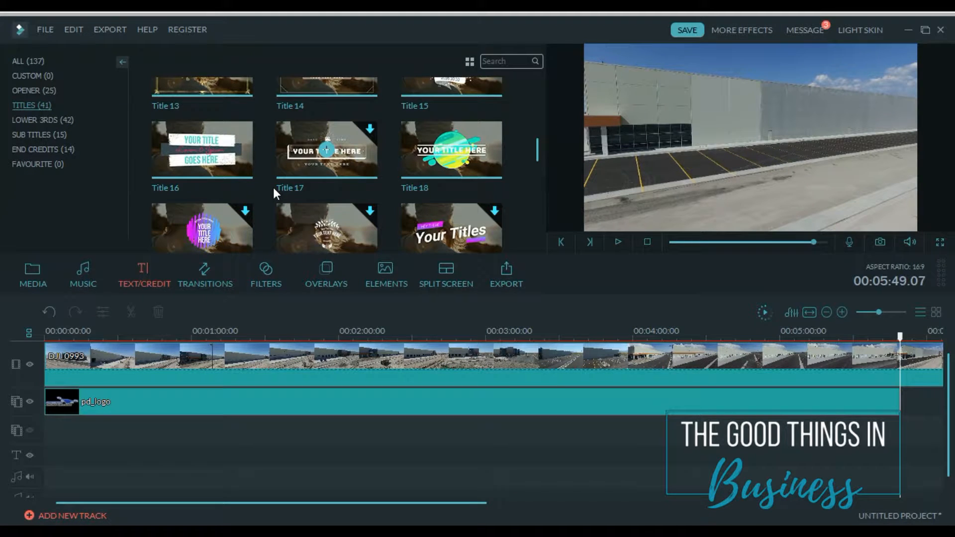
{"action": "scroll", "coordinate": [273, 187], "scroll_direction": "down", "scroll_amount": 3}
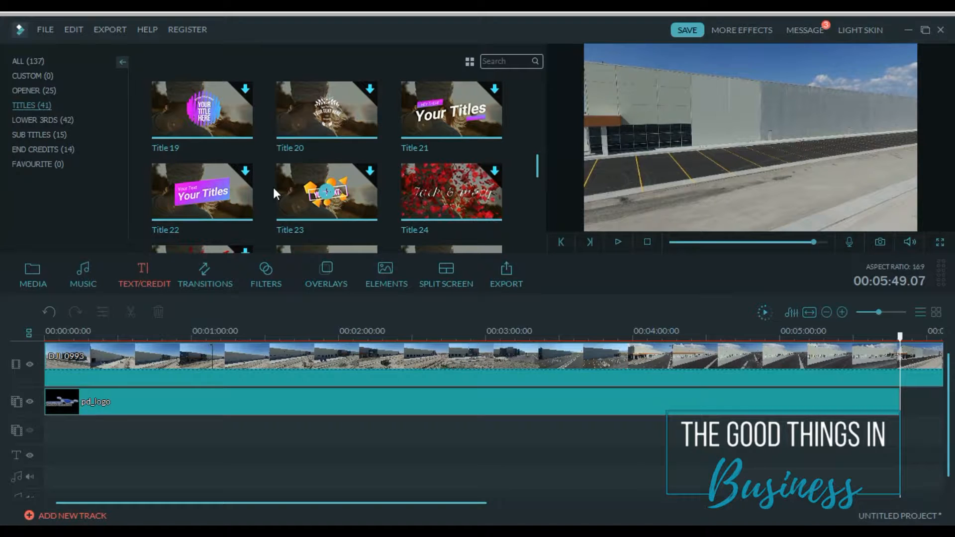
{"action": "scroll", "coordinate": [370, 176], "scroll_direction": "down", "scroll_amount": 4}
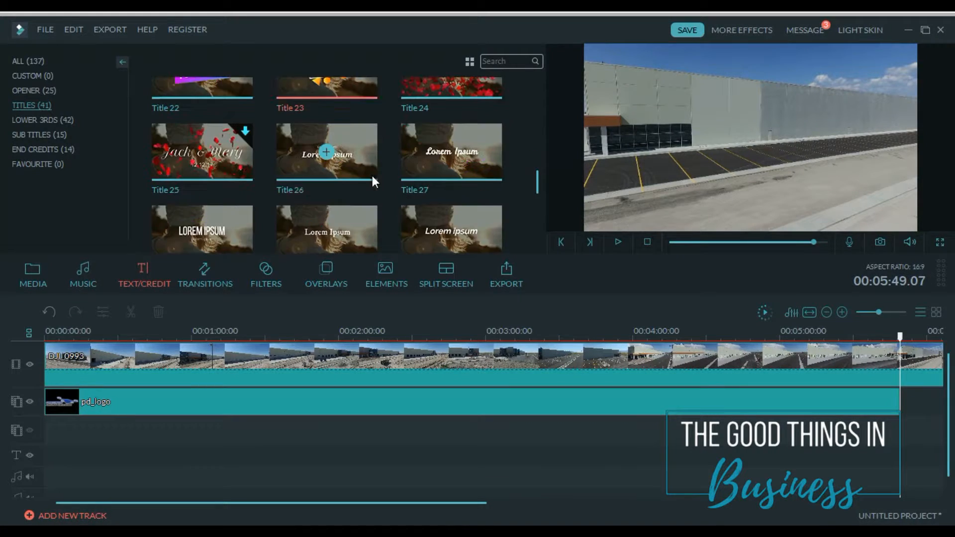
{"action": "scroll", "coordinate": [374, 193], "scroll_direction": "down", "scroll_amount": 4}
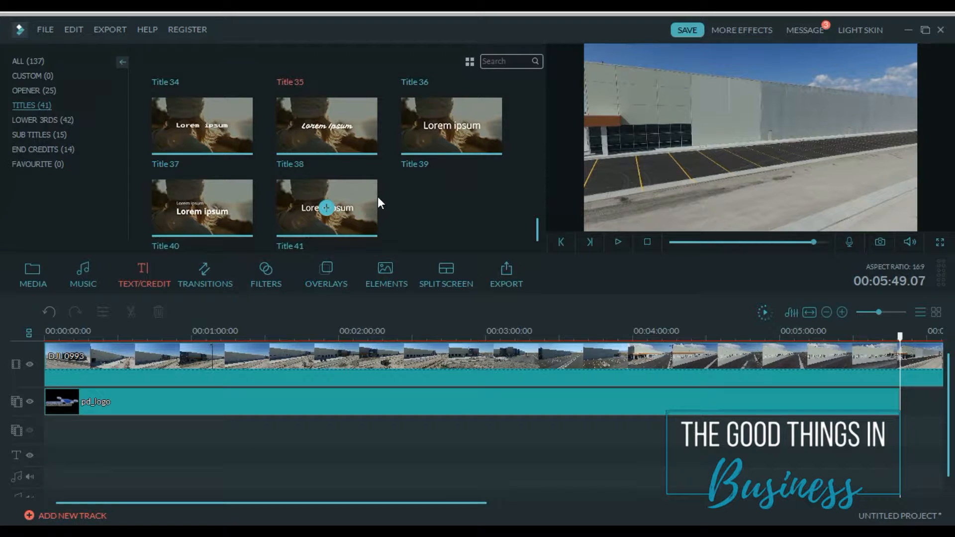
{"action": "scroll", "coordinate": [329, 214], "scroll_direction": "up", "scroll_amount": 8}
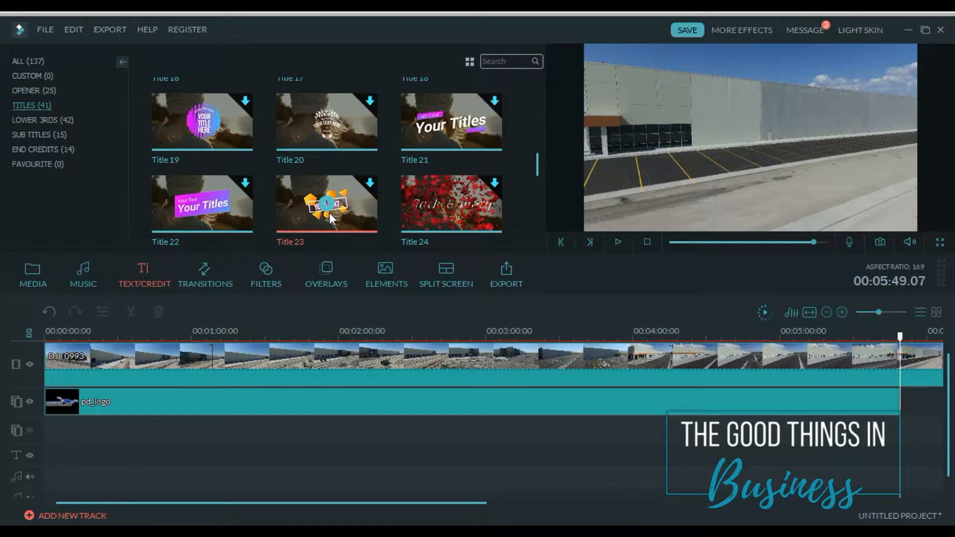
{"action": "scroll", "coordinate": [330, 213], "scroll_direction": "up", "scroll_amount": 3}
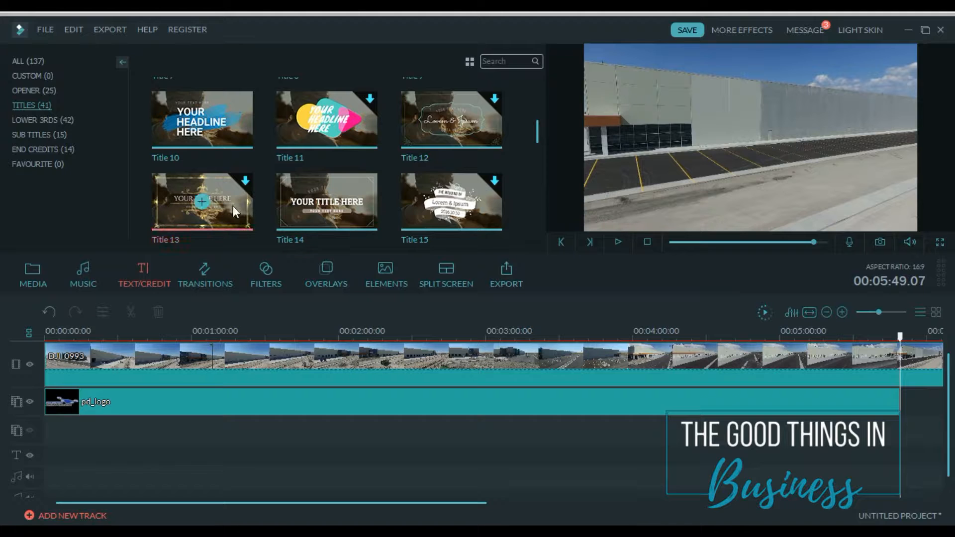
{"action": "left_click", "coordinate": [356, 204]}
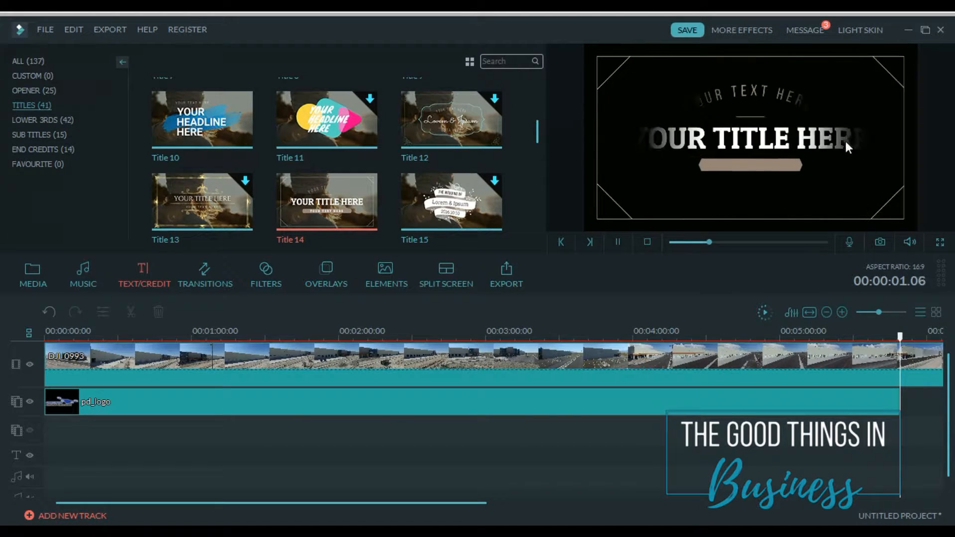
{"action": "left_click_drag", "start_coordinate": [354, 198], "coordinate": [70, 458]}
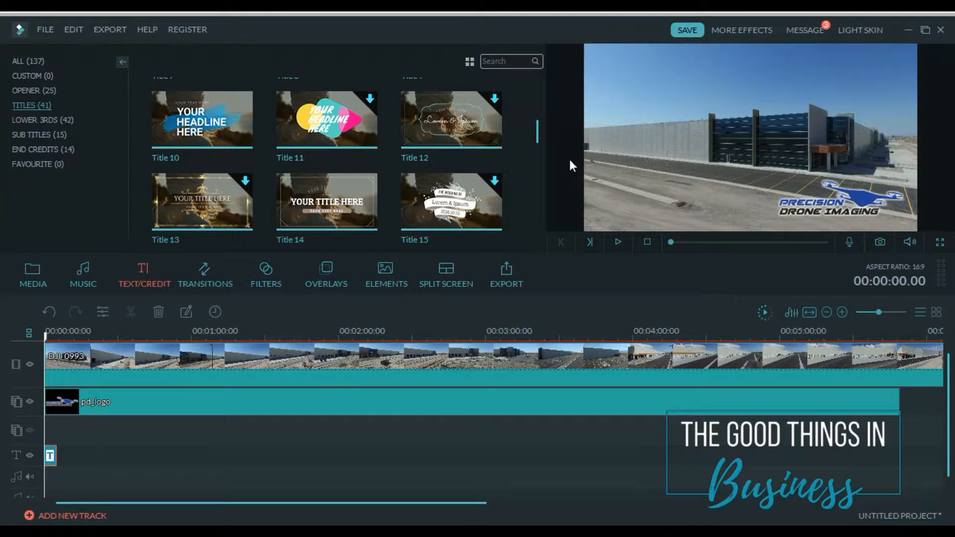
Open the Title 14 clip for editing and delete its curved upper placeholder text
{"action": "double_click", "coordinate": [50, 455]}
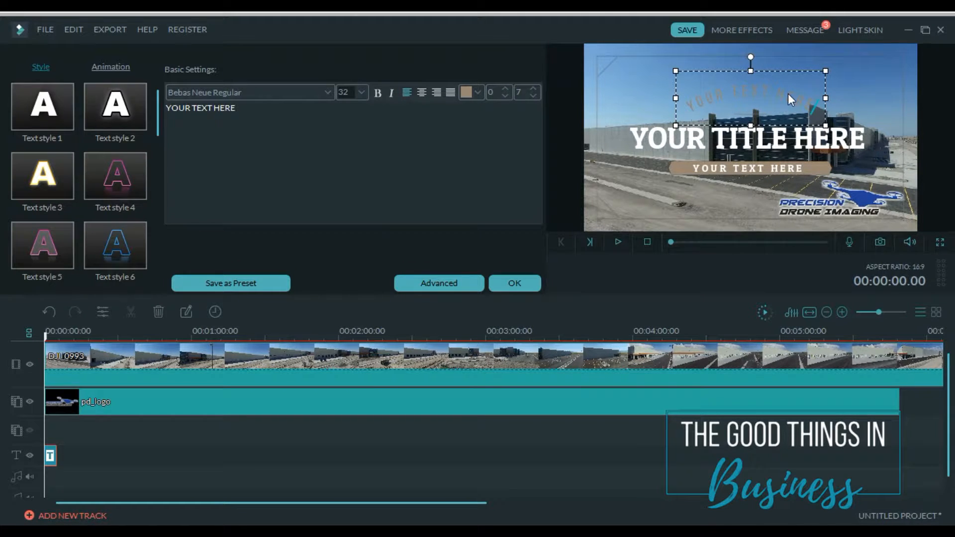
{"action": "key", "text": "BackSpace"}
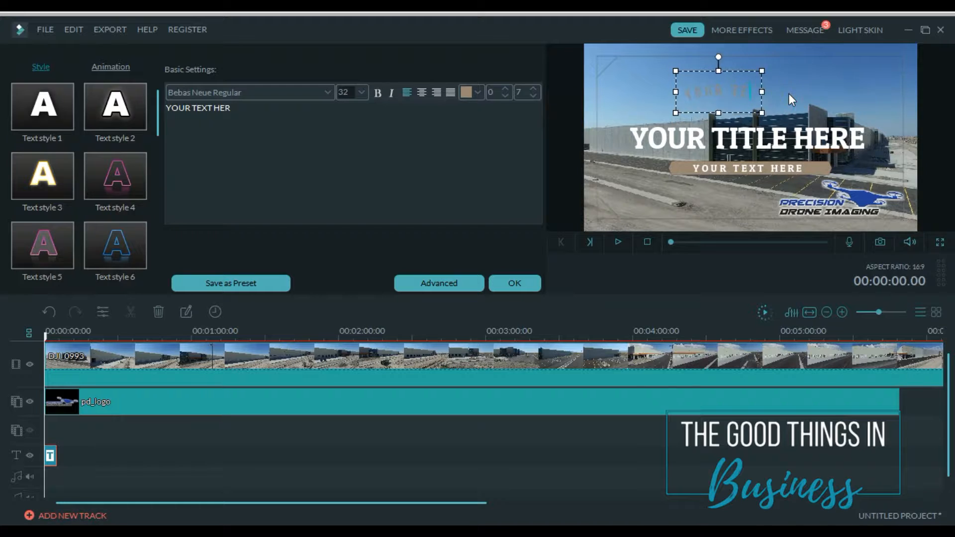
{"action": "key", "text": "BackSpace"}
{"action": "key", "text": "BackSpace"}
{"action": "key", "text": "BackSpace"}
{"action": "key", "text": "BackSpace"}
{"action": "key", "text": "BackSpace"}
{"action": "key", "text": "BackSpace"}
{"action": "key", "text": "BackSpace"}
{"action": "key", "text": "BackSpace"}
{"action": "key", "text": "BackSpace"}
{"action": "key", "text": "BackSpace"}
{"action": "key", "text": "BackSpace"}
{"action": "key", "text": "BackSpace"}
{"action": "key", "text": "BackSpace"}
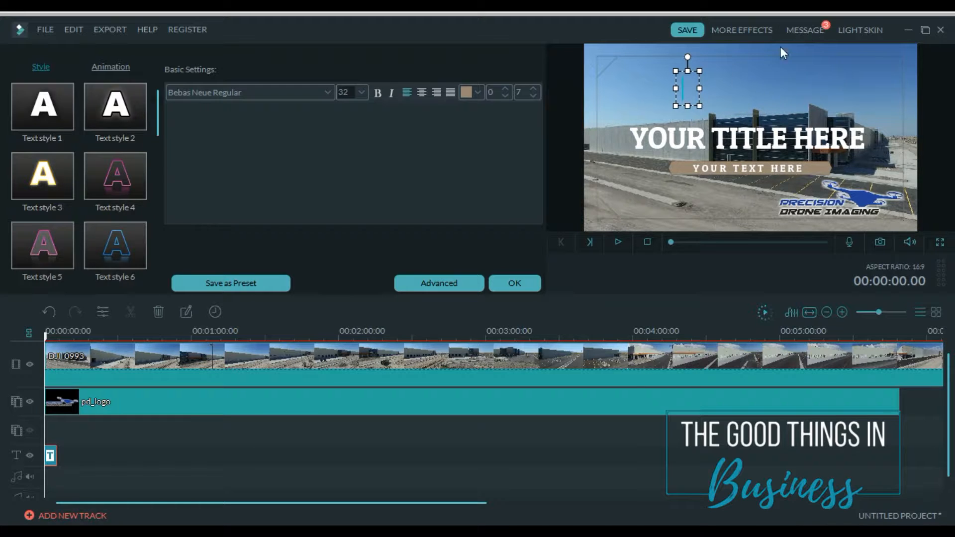
{"action": "left_click", "coordinate": [797, 92]}
Replace the main title placeholder with "LANDMARK 14" and shift the text right towards the frame's centre
{"action": "left_click", "coordinate": [789, 144]}
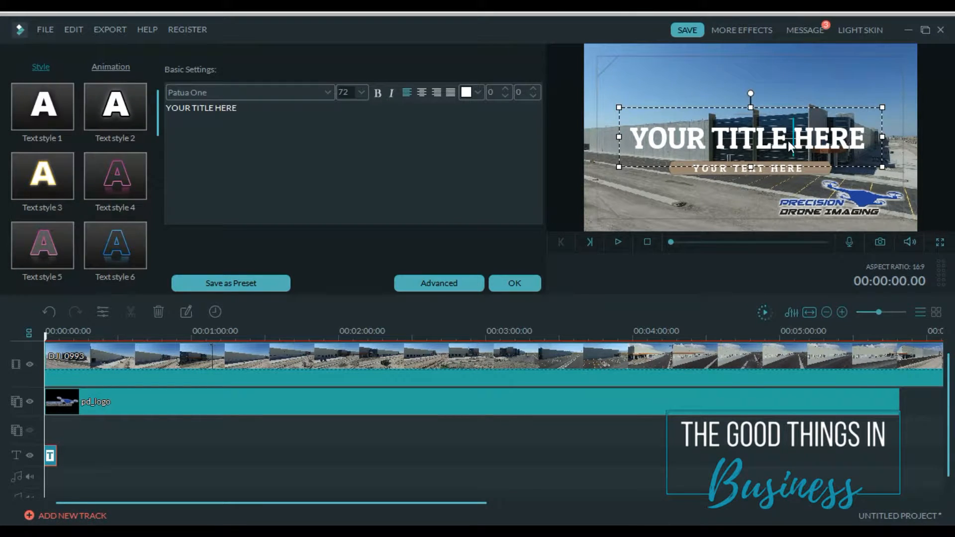
{"action": "key", "text": "Delete"}
{"action": "key", "text": "Delete"}
{"action": "key", "text": "Delete"}
{"action": "key", "text": "Delete"}
{"action": "key", "text": "BackSpace"}
{"action": "key", "text": "BackSpace"}
{"action": "key", "text": "BackSpace"}
{"action": "key", "text": "BackSpace"}
{"action": "key", "text": "BackSpace"}
{"action": "key", "text": "BackSpace"}
{"action": "key", "text": "BackSpace"}
{"action": "key", "text": "BackSpace"}
{"action": "key", "text": "BackSpace"}
{"action": "key", "text": "BackSpace"}
{"action": "key", "text": "BackSpace"}
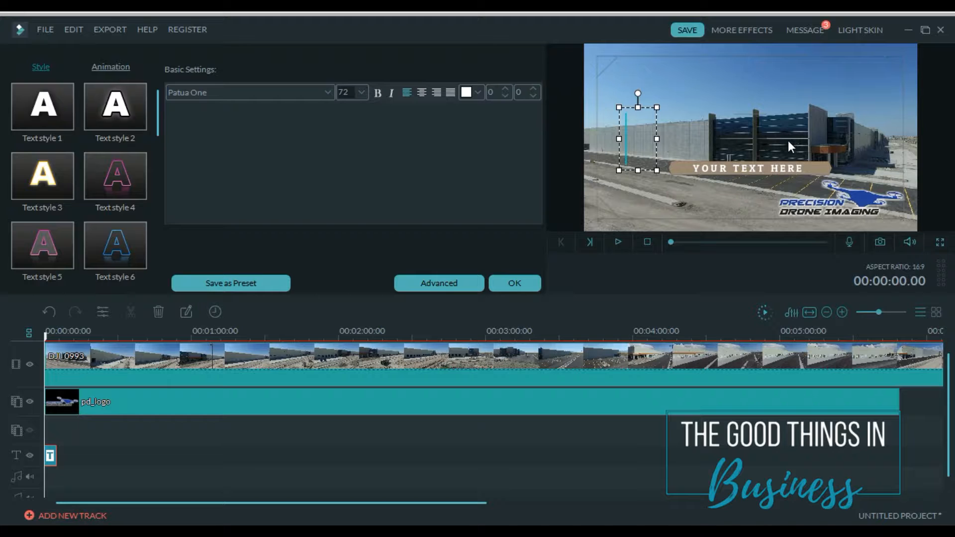
{"action": "type", "text": "L"}
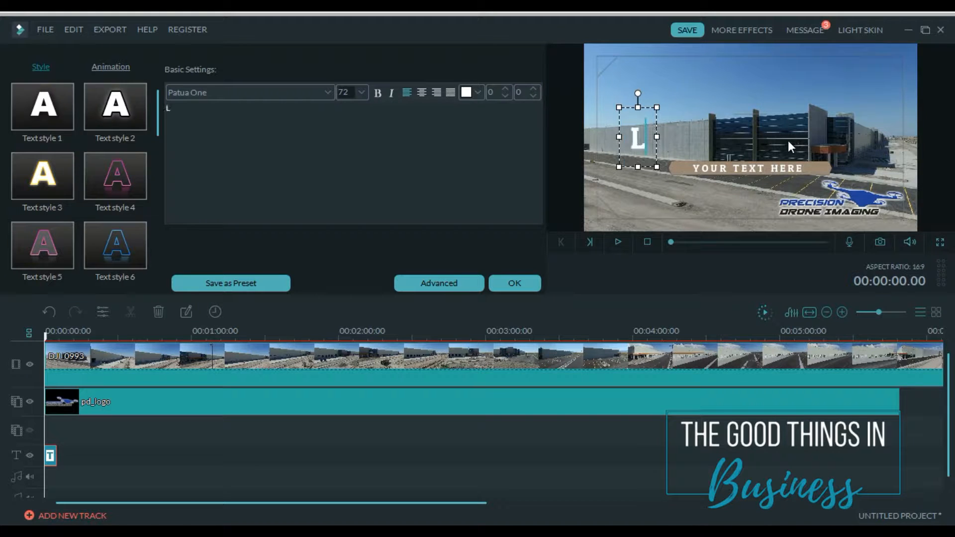
{"action": "type", "text": "ANDMARK"}
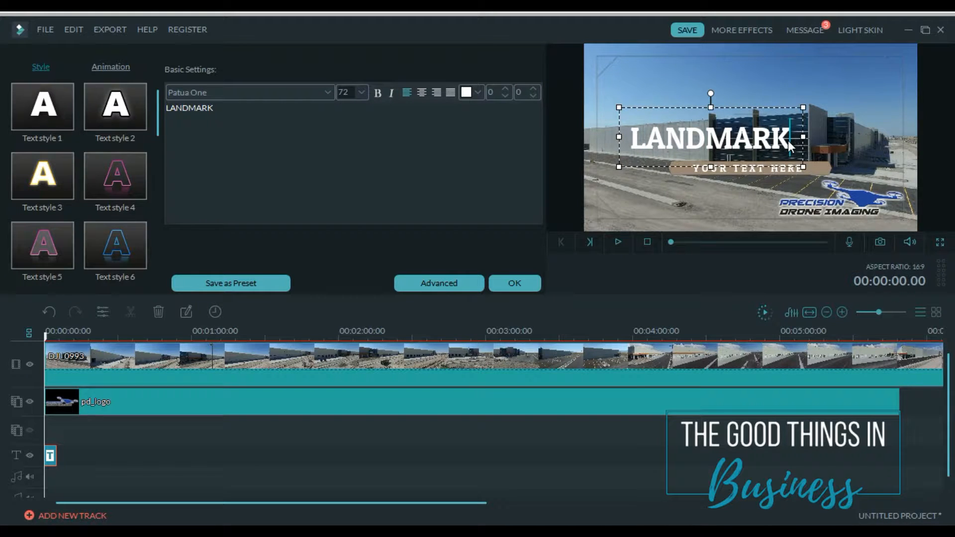
{"action": "type", "text": " 14"}
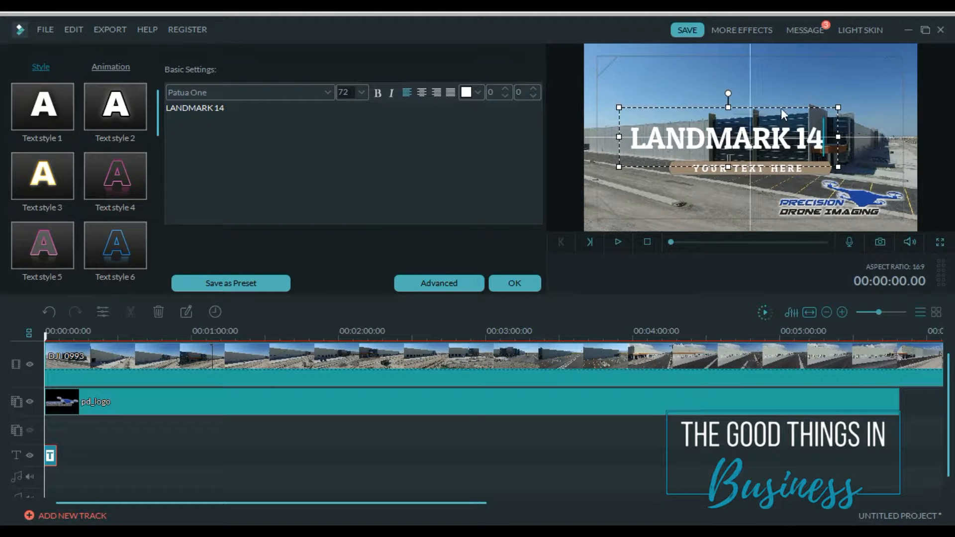
{"action": "left_click_drag", "start_coordinate": [788, 107], "coordinate": [809, 107]}
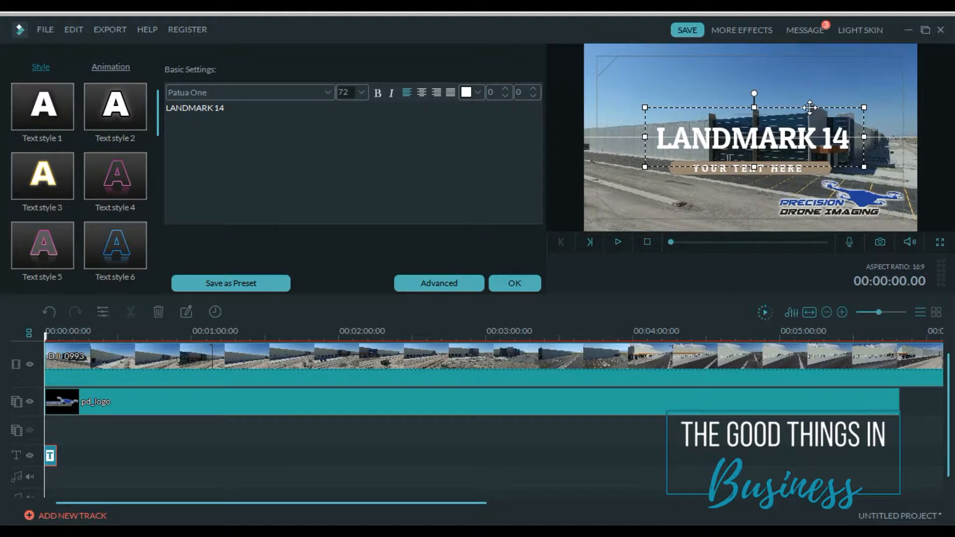
Replace the placeholder text in the band below the main title with "FLIGHT 8-24-17"
{"action": "left_click", "coordinate": [704, 197]}
{"action": "left_click", "coordinate": [739, 171]}
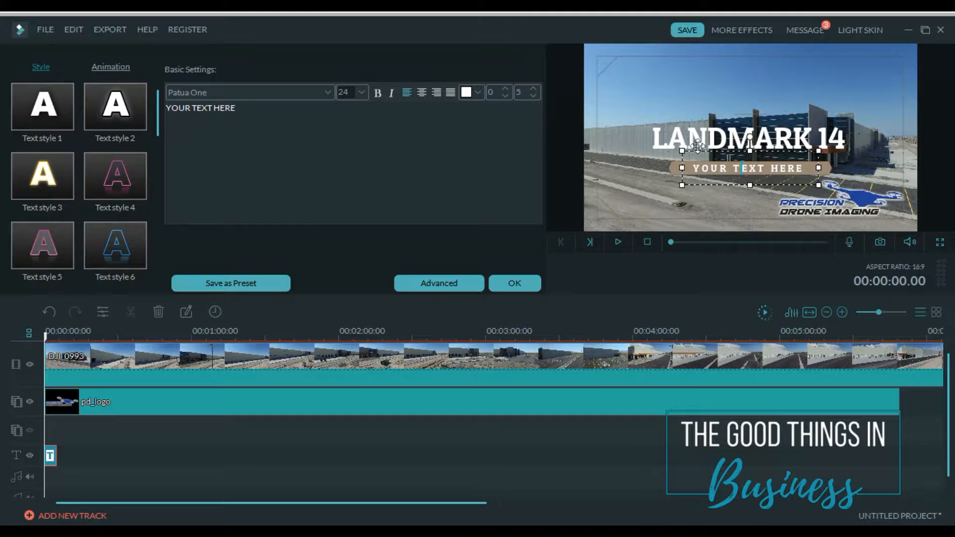
{"action": "key", "text": "BackSpace"}
{"action": "key", "text": "Delete"}
{"action": "key", "text": "Delete"}
{"action": "key", "text": "Delete"}
{"action": "key", "text": "Delete"}
{"action": "key", "text": "Delete"}
{"action": "key", "text": "Delete"}
{"action": "key", "text": "Delete"}
{"action": "key", "text": "BackSpace"}
{"action": "key", "text": "BackSpace"}
{"action": "key", "text": "BackSpace"}
{"action": "key", "text": "BackSpace"}
{"action": "key", "text": "BackSpace"}
{"action": "key", "text": "BackSpace"}
{"action": "type", "text": "F"}
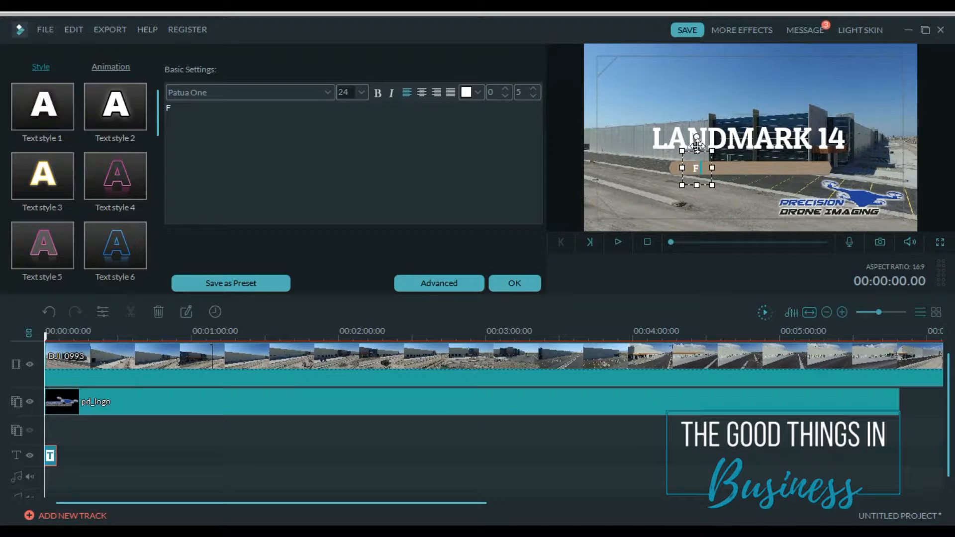
{"action": "type", "text": "LIGHT 8-"}
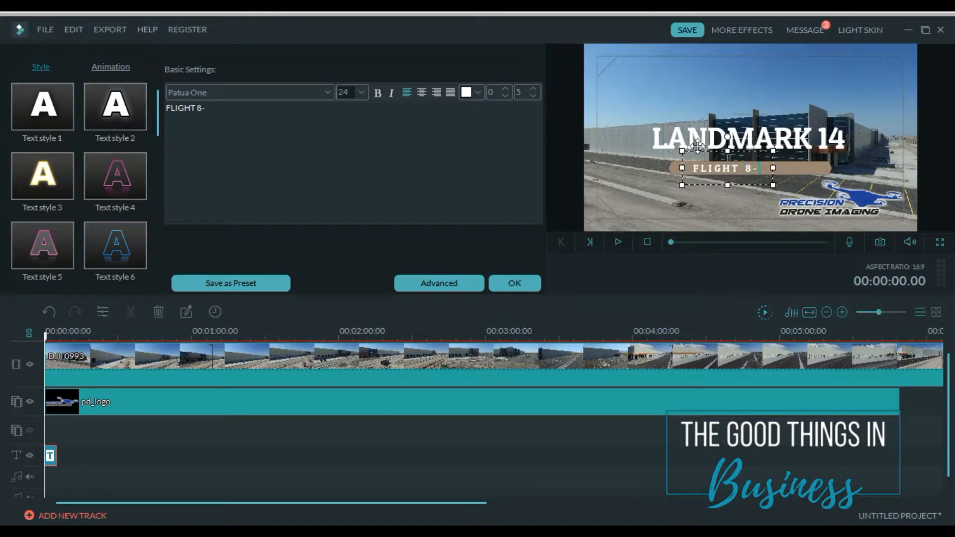
{"action": "type", "text": "25"}
{"action": "type", "text": "-"}
{"action": "key", "text": "BackSpace"}
{"action": "key", "text": "BackSpace"}
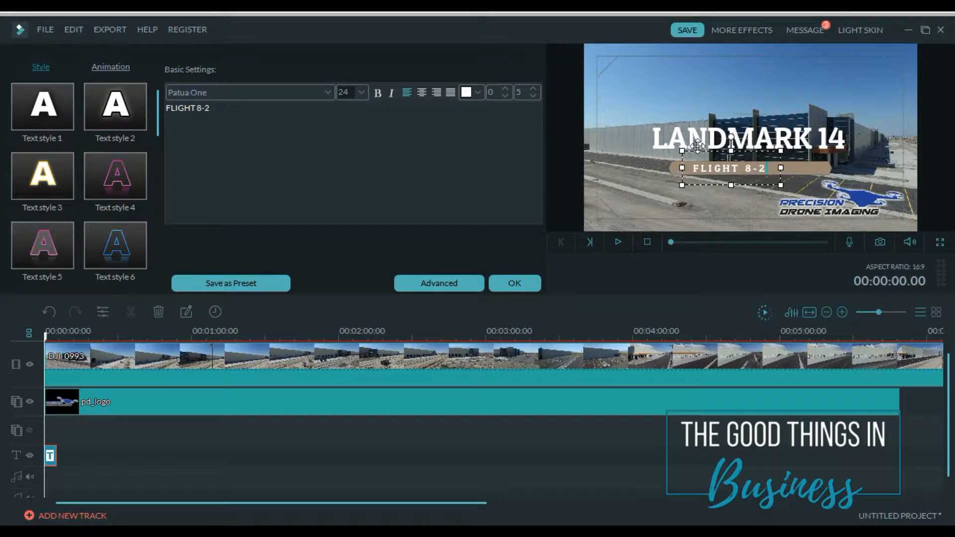
{"action": "type", "text": "4-17"}
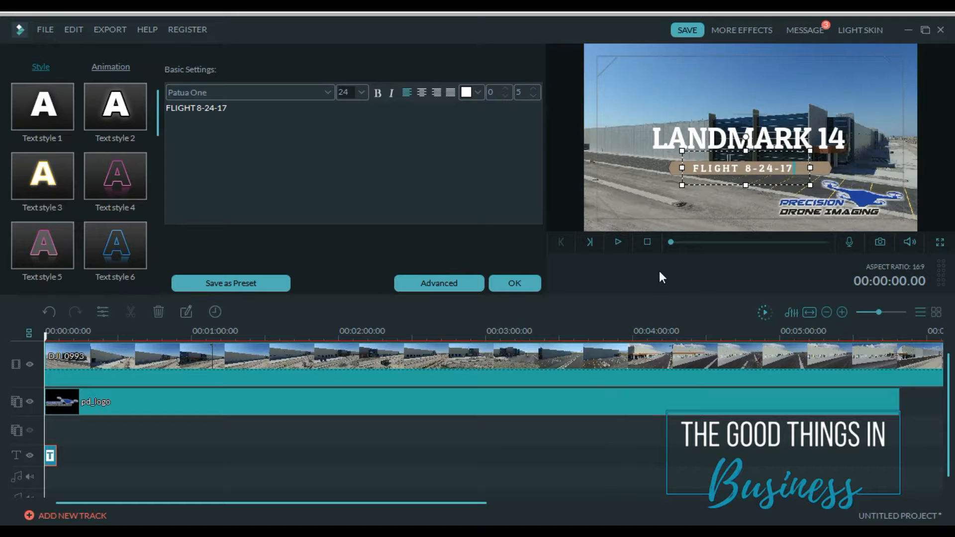
Play the opening title to check it, and accept the title edits
{"action": "left_click", "coordinate": [617, 241]}
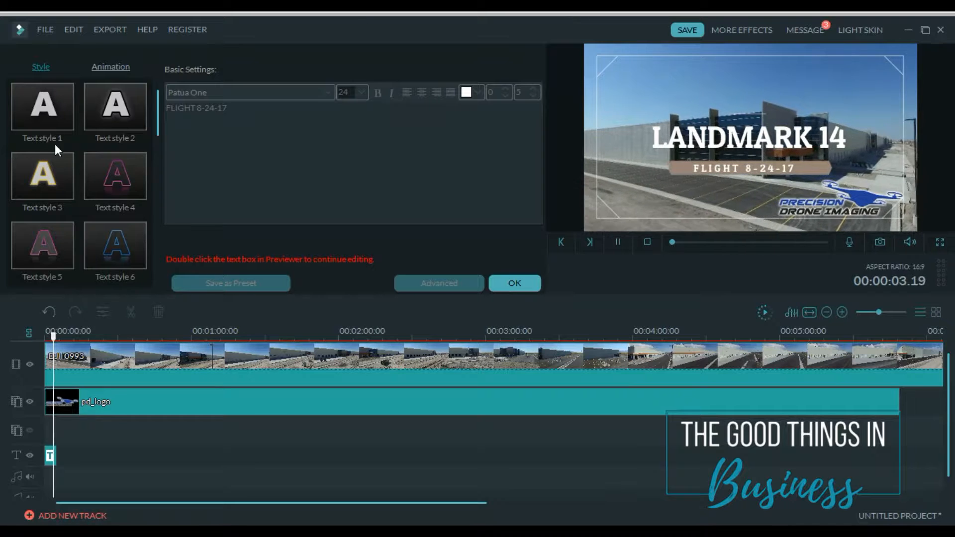
{"action": "left_click", "coordinate": [528, 283]}
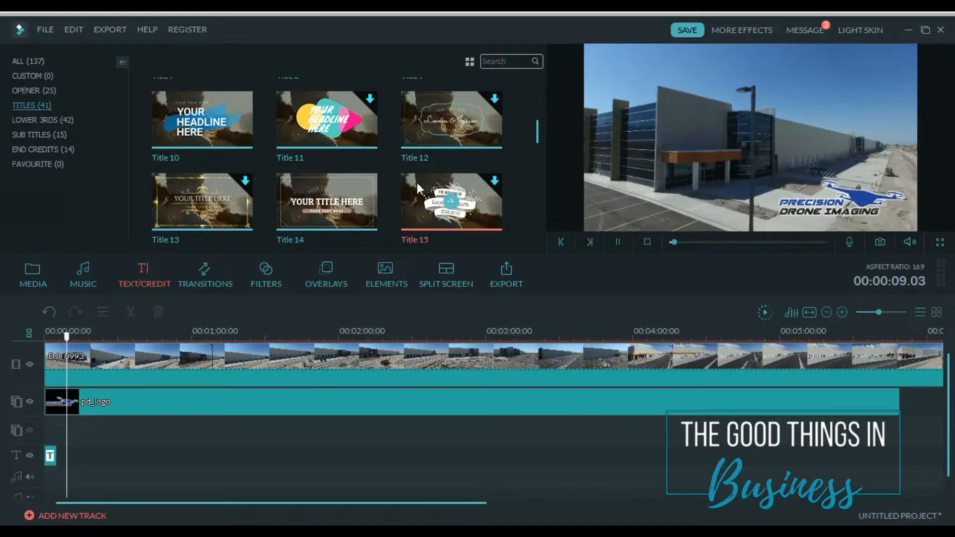
{"action": "left_click", "coordinate": [618, 244]}
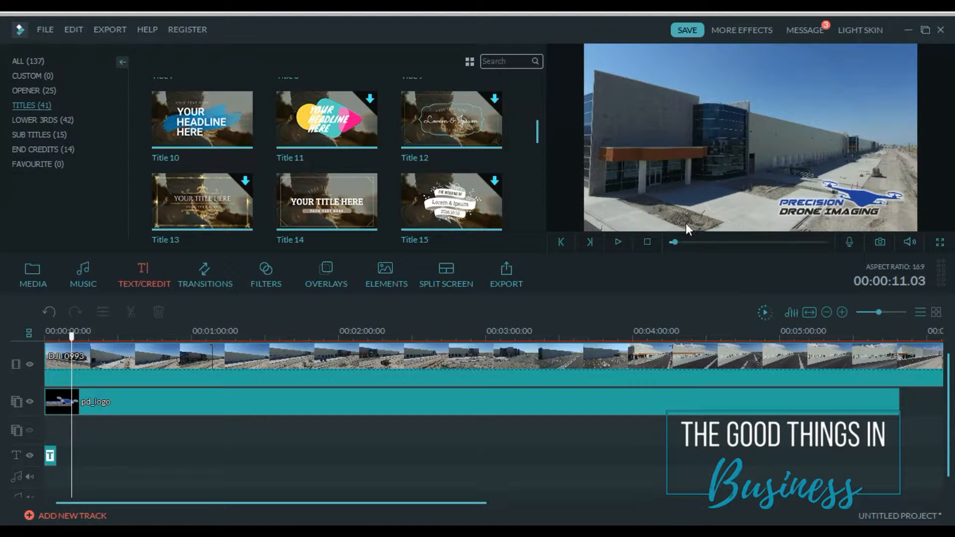
Browse the music library and add "Yellow Ribbon - We Will Get There" to the audio track at the start of the movie
{"action": "left_click", "coordinate": [85, 277]}
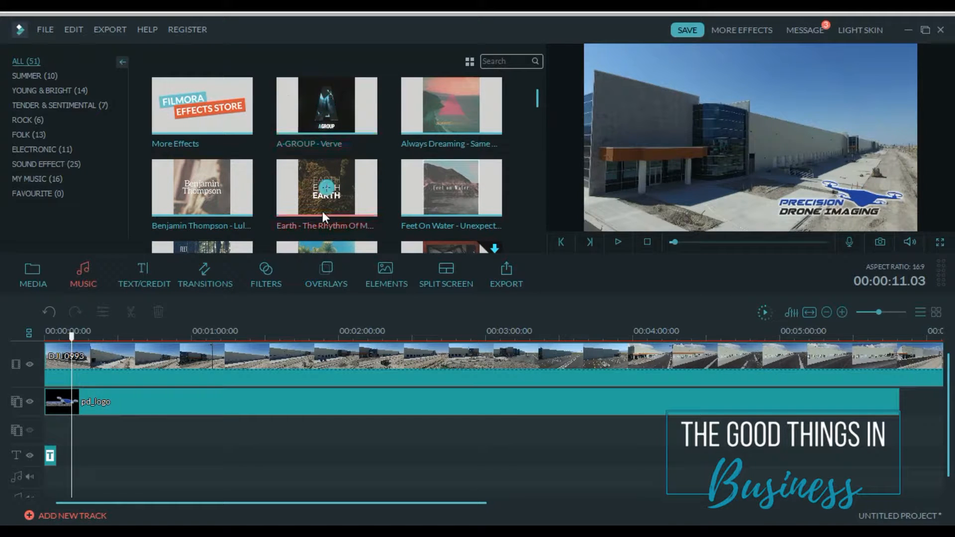
{"action": "scroll", "coordinate": [383, 209], "scroll_direction": "down", "scroll_amount": 2}
{"action": "scroll", "coordinate": [383, 215], "scroll_direction": "down", "scroll_amount": 2}
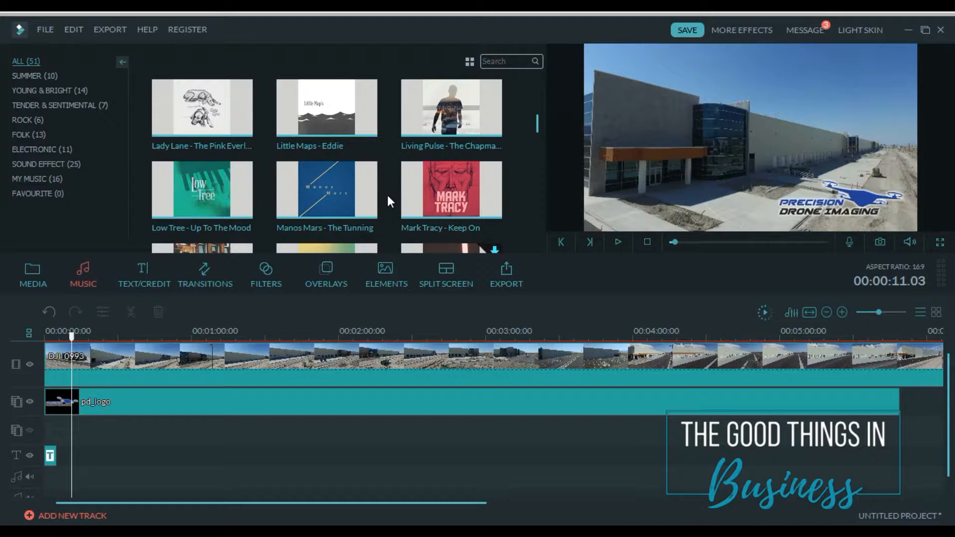
{"action": "scroll", "coordinate": [387, 199], "scroll_direction": "down", "scroll_amount": 2}
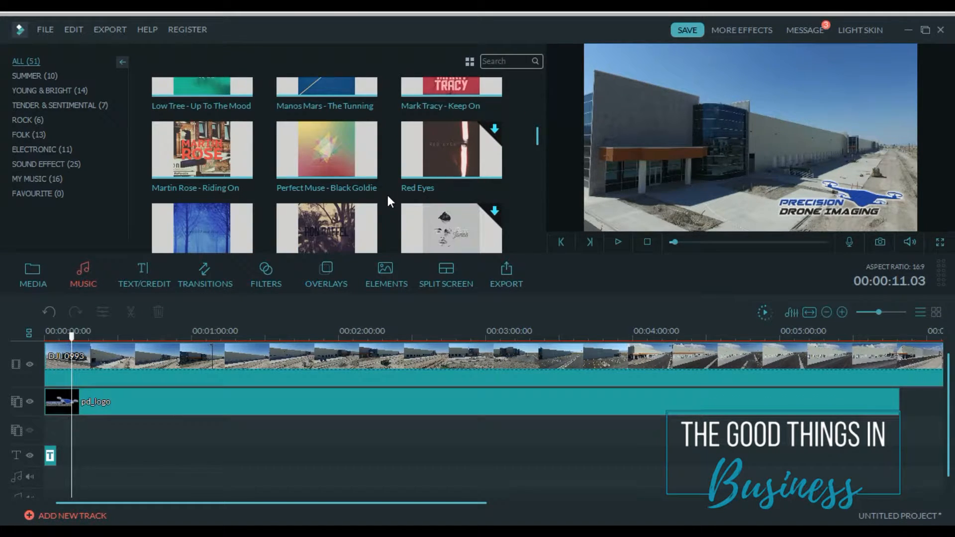
{"action": "scroll", "coordinate": [387, 195], "scroll_direction": "down", "scroll_amount": 4}
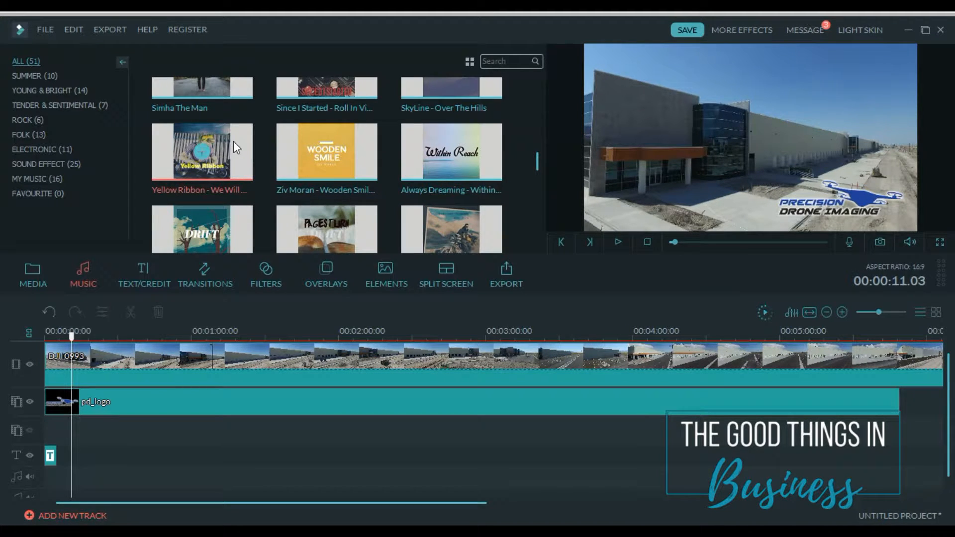
{"action": "left_click_drag", "start_coordinate": [218, 330], "coordinate": [46, 476]}
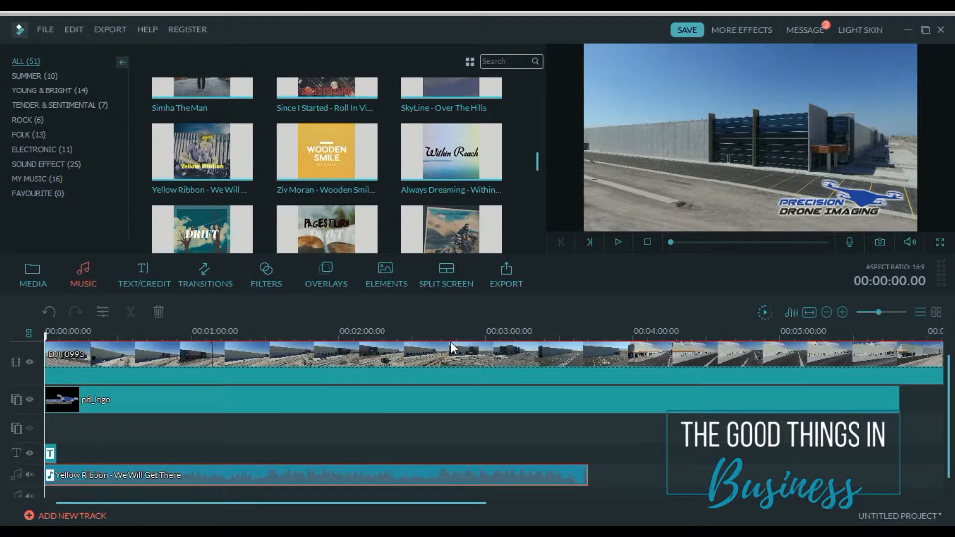
Lower the Yellow Ribbon music clip's volume well below its default and give it a long fade-out
{"action": "double_click", "coordinate": [262, 477]}
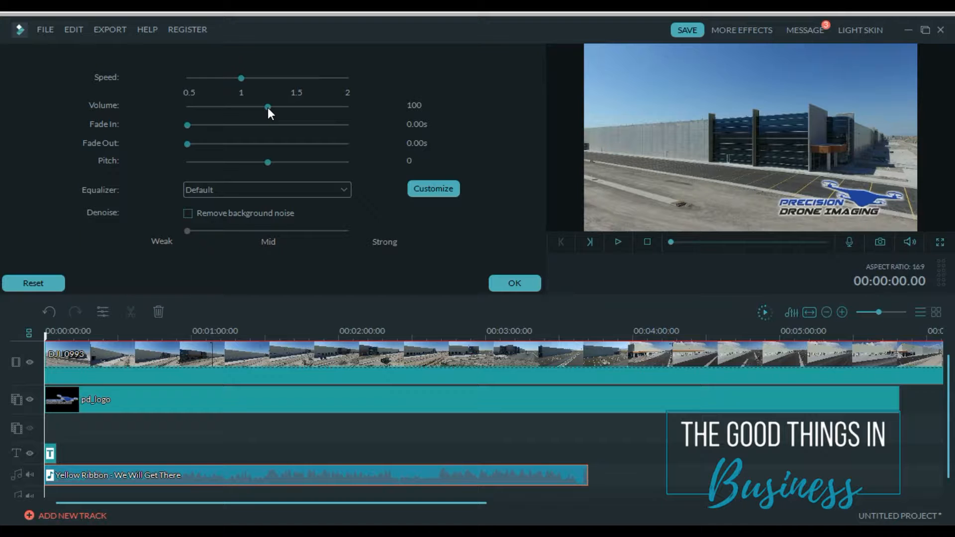
{"action": "left_click_drag", "start_coordinate": [268, 108], "coordinate": [205, 112]}
{"action": "mouse_move", "coordinate": [204, 109]}
{"action": "left_mouse_down"}
{"action": "mouse_move", "coordinate": [222, 109]}
{"action": "mouse_move", "coordinate": [203, 112]}
{"action": "left_mouse_up"}
{"action": "left_click_drag", "start_coordinate": [186, 146], "coordinate": [314, 146]}
{"action": "left_click", "coordinate": [526, 286]}
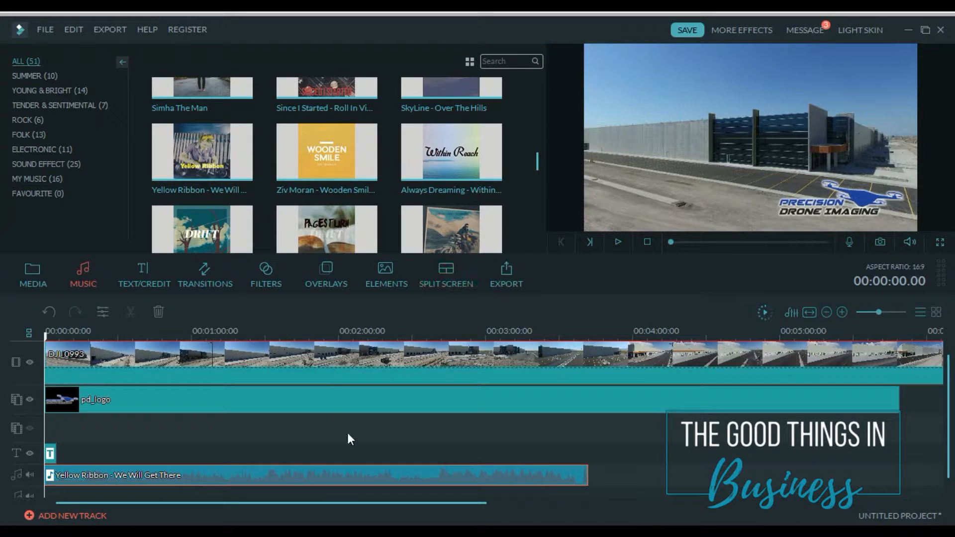
Play the movie from the start to 00:00:14.13 and split the DJI_0993 drone footage there
{"action": "left_click", "coordinate": [619, 242]}
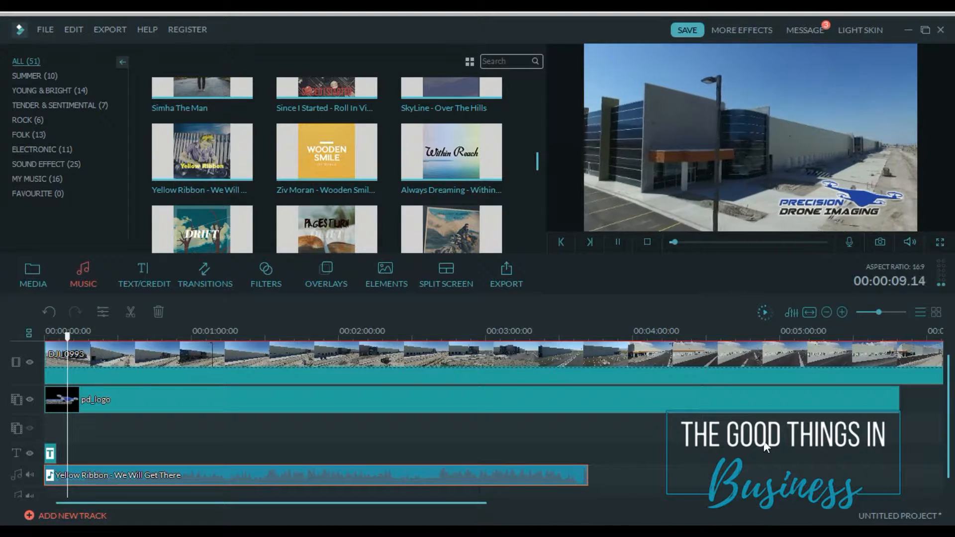
{"action": "left_click", "coordinate": [617, 241]}
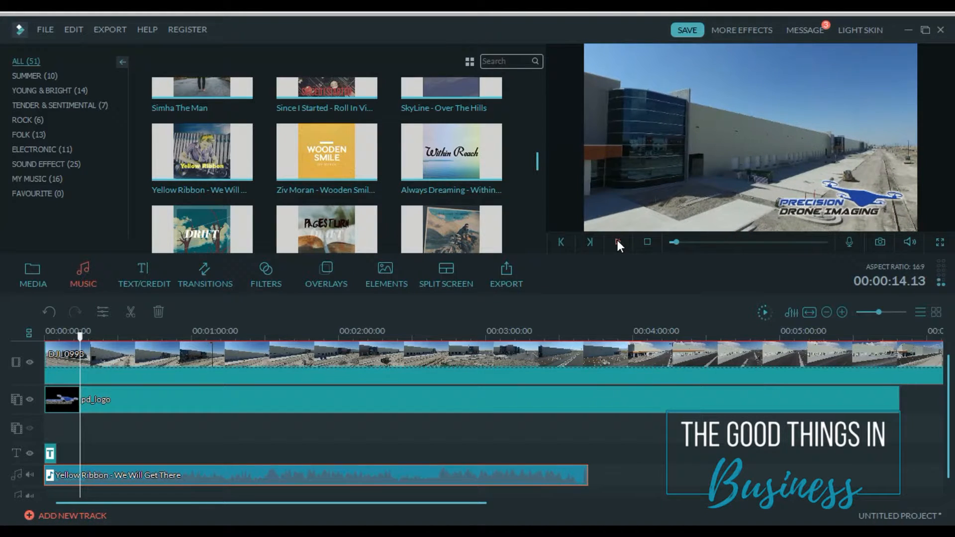
{"action": "left_click", "coordinate": [366, 366]}
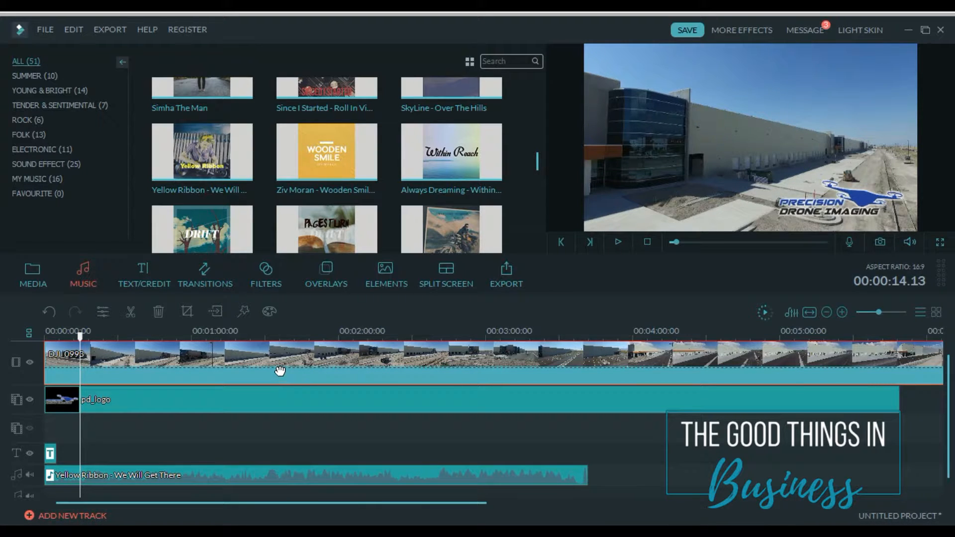
{"action": "left_click", "coordinate": [130, 312]}
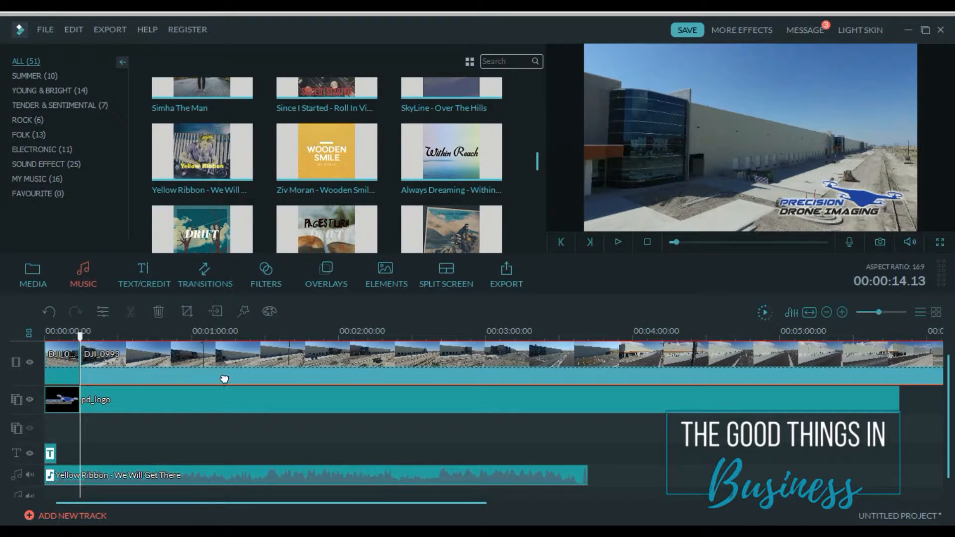
Split the drone footage again at 00:02:07.17 and delete the section between the two cuts
{"action": "left_click_drag", "start_coordinate": [80, 336], "coordinate": [359, 353]}
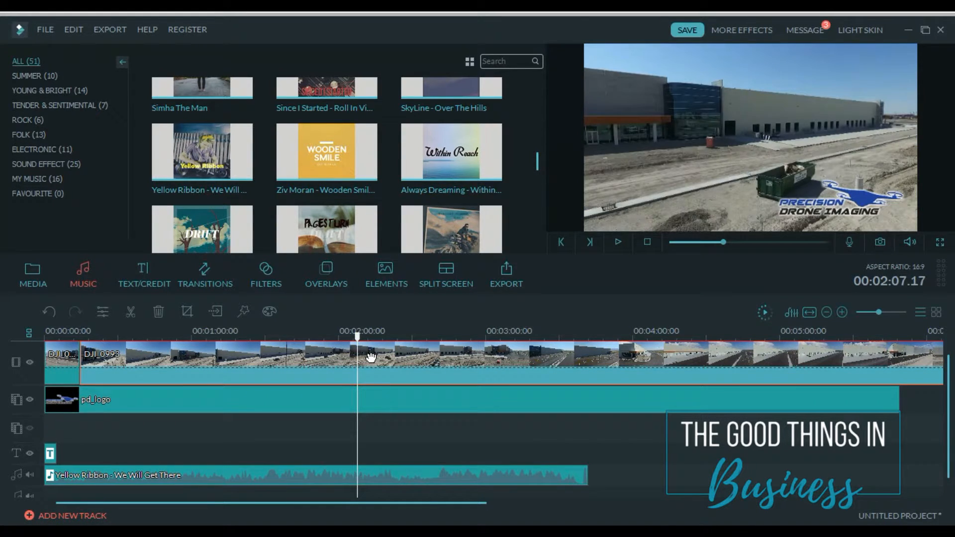
{"action": "left_click", "coordinate": [134, 315]}
{"action": "left_click", "coordinate": [156, 362]}
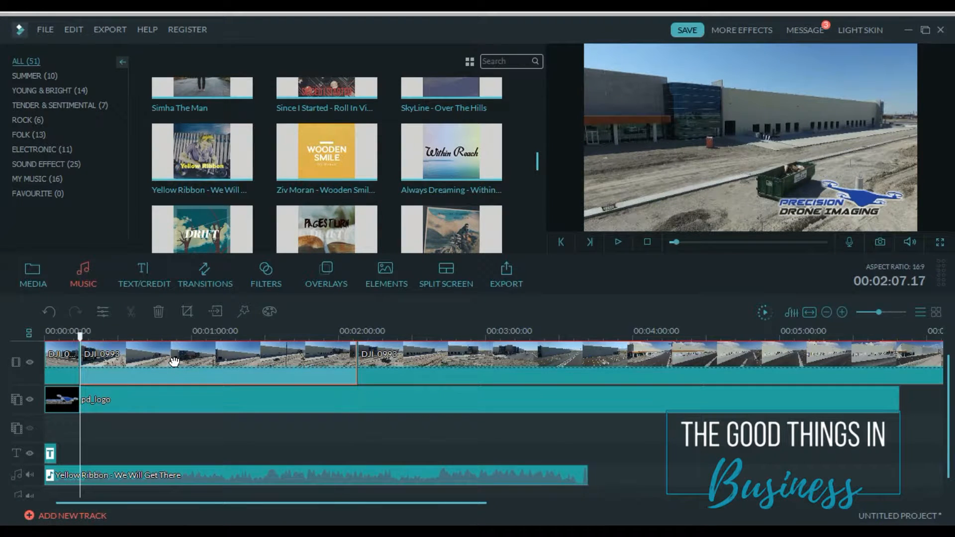
{"action": "key", "text": "Delete"}
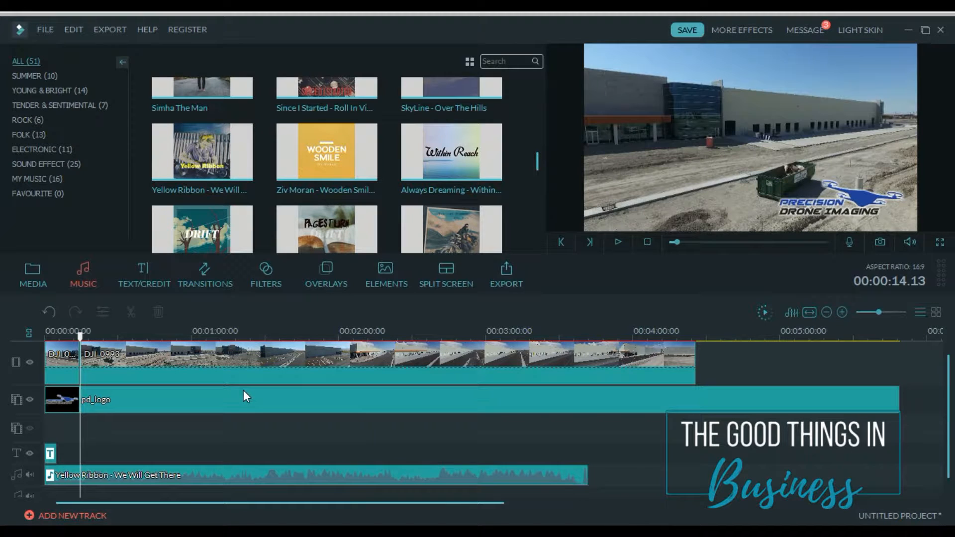
Add the DJI_0024 interior photo from the media album to the video track right after the drone footage and open it for cropping
{"action": "left_click", "coordinate": [211, 363]}
{"action": "left_click", "coordinate": [193, 282]}
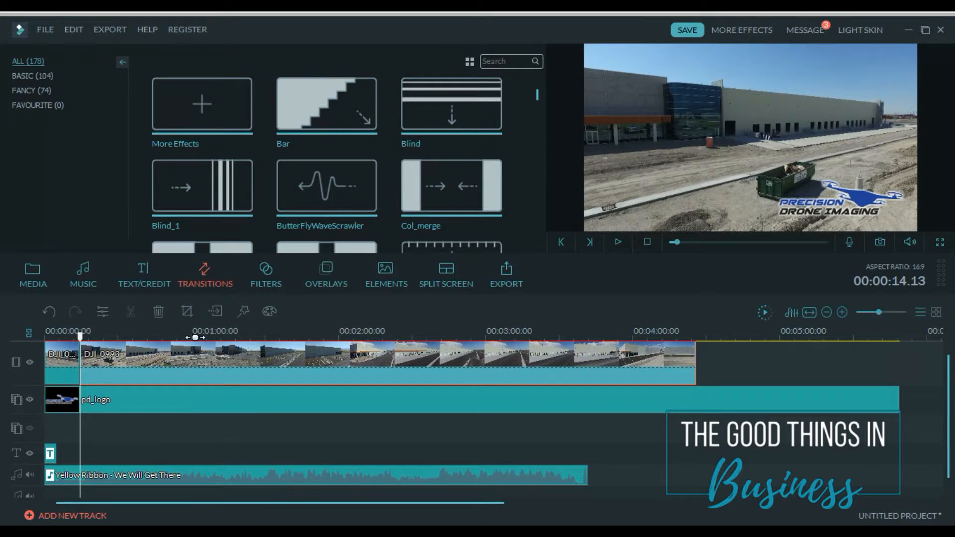
{"action": "left_click", "coordinate": [30, 275]}
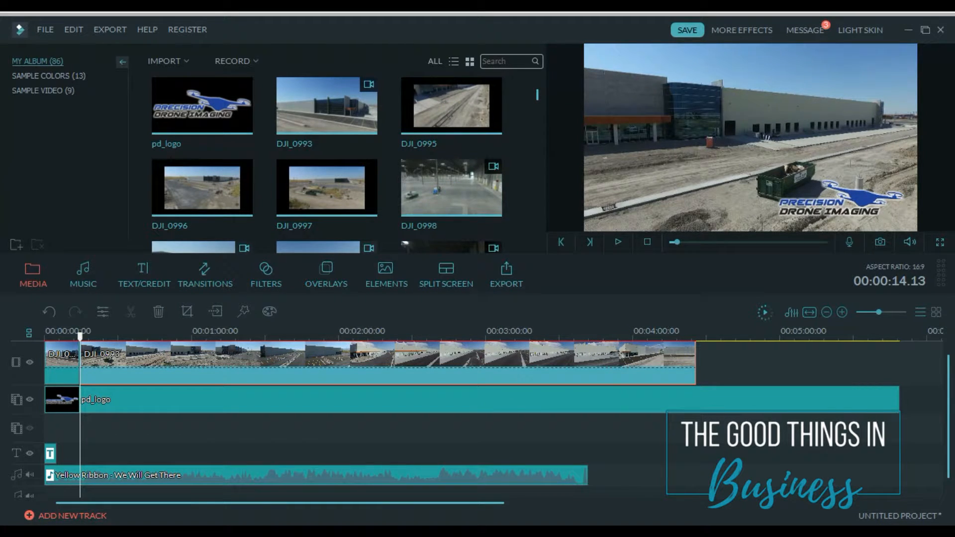
{"action": "scroll", "coordinate": [456, 209], "scroll_direction": "down", "scroll_amount": 1}
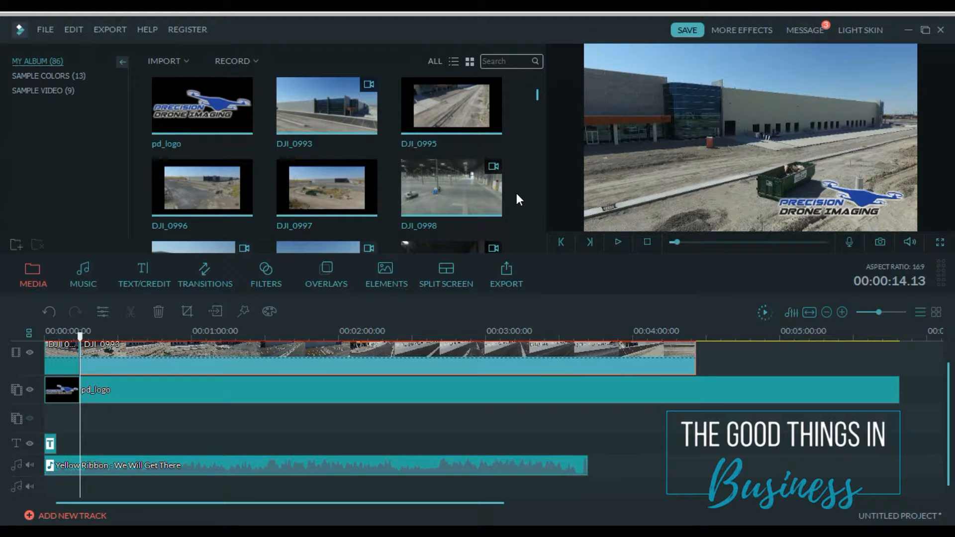
{"action": "scroll", "coordinate": [517, 194], "scroll_direction": "down", "scroll_amount": 5}
{"action": "scroll", "coordinate": [518, 196], "scroll_direction": "up", "scroll_amount": 2}
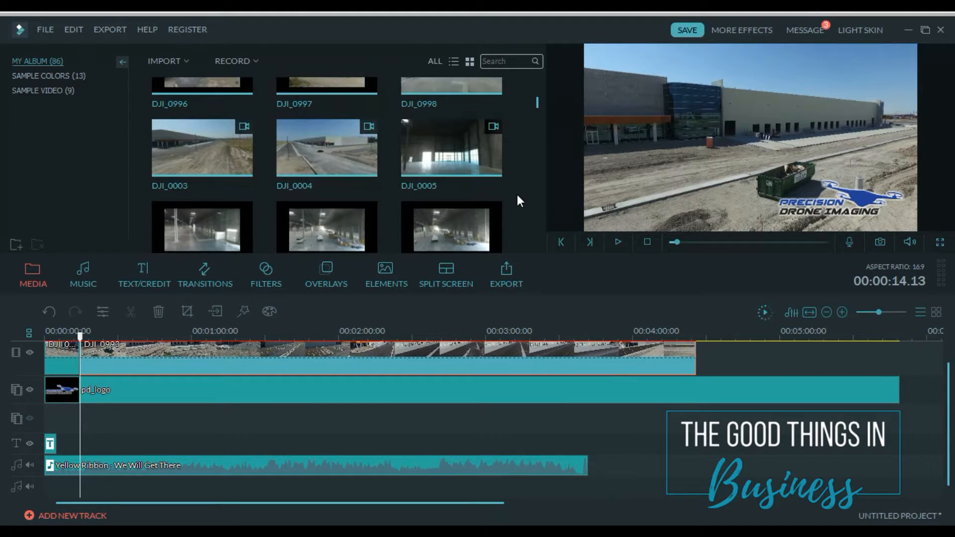
{"action": "scroll", "coordinate": [517, 196], "scroll_direction": "down", "scroll_amount": 10}
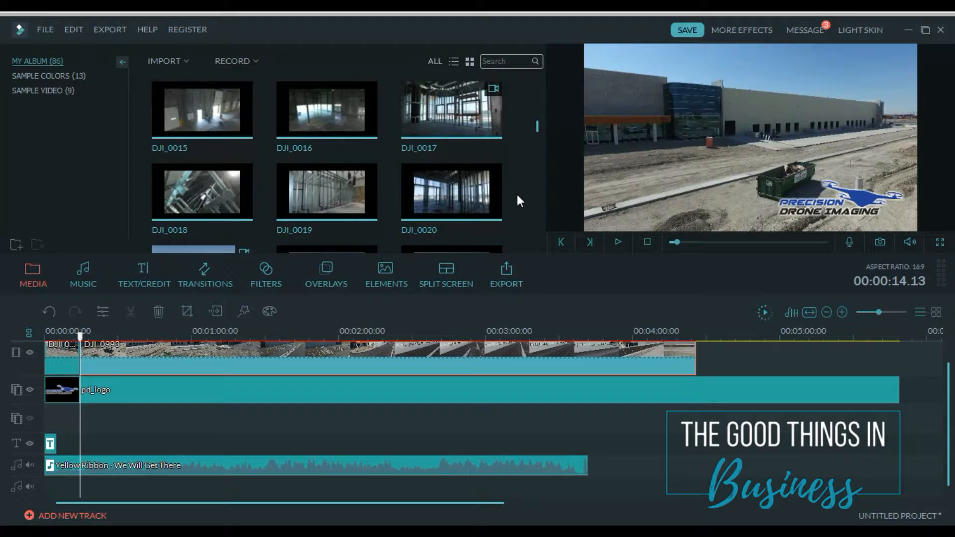
{"action": "scroll", "coordinate": [517, 200], "scroll_direction": "up", "scroll_amount": 3}
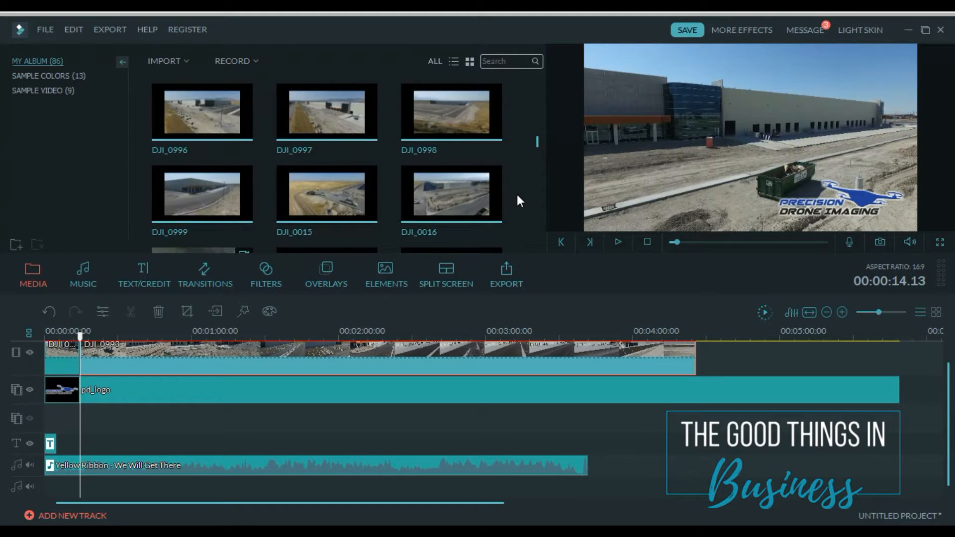
{"action": "scroll", "coordinate": [518, 200], "scroll_direction": "down", "scroll_amount": 4}
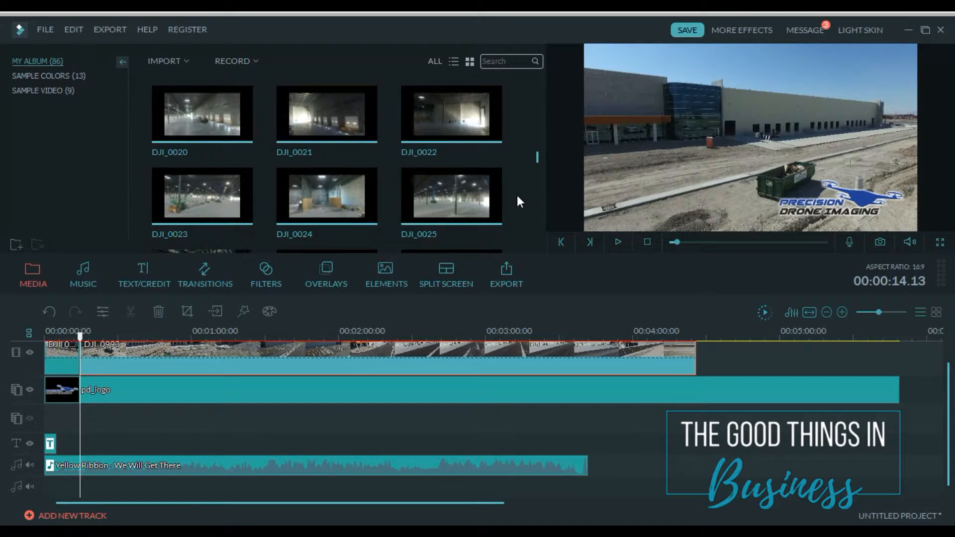
{"action": "scroll", "coordinate": [517, 195], "scroll_direction": "up", "scroll_amount": 2}
{"action": "left_click", "coordinate": [352, 195]}
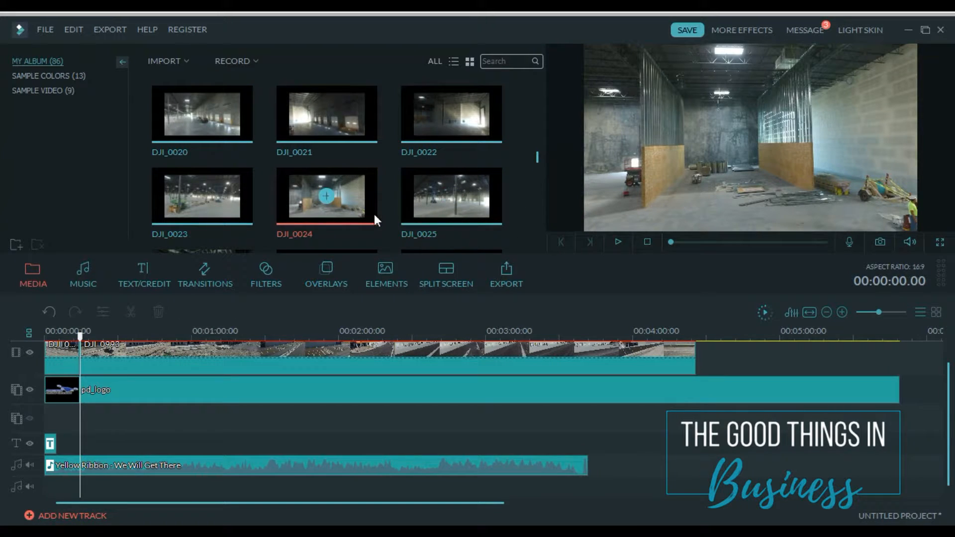
{"action": "left_click_drag", "start_coordinate": [354, 195], "coordinate": [737, 384]}
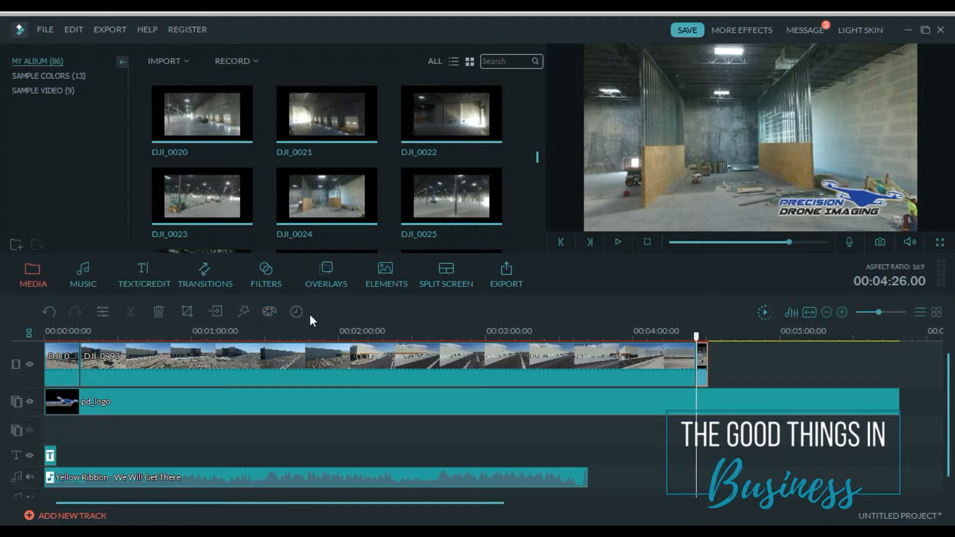
{"action": "left_click", "coordinate": [187, 311]}
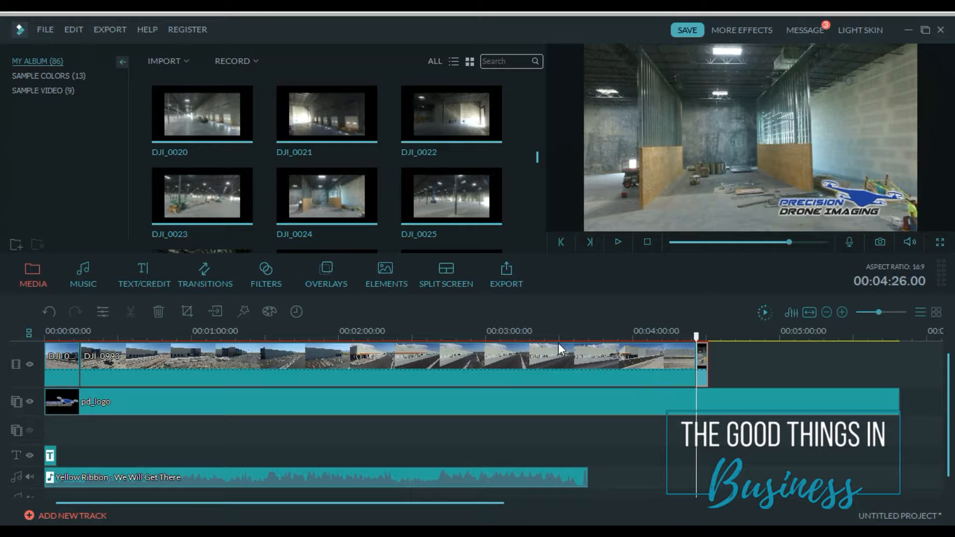
Add a PageCurl transition between the drone footage and the interior photo on the video track
{"action": "left_click", "coordinate": [216, 282]}
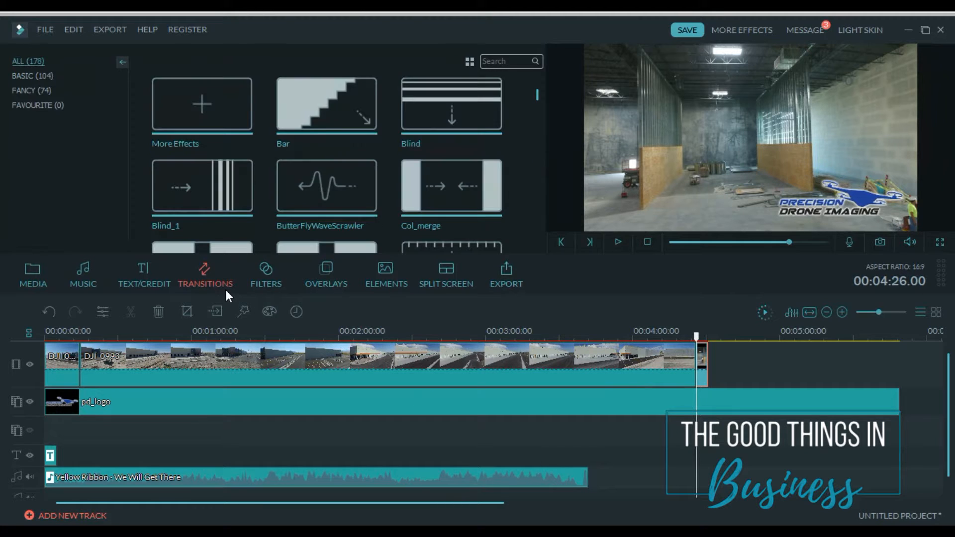
{"action": "scroll", "coordinate": [525, 204], "scroll_direction": "down", "scroll_amount": 1}
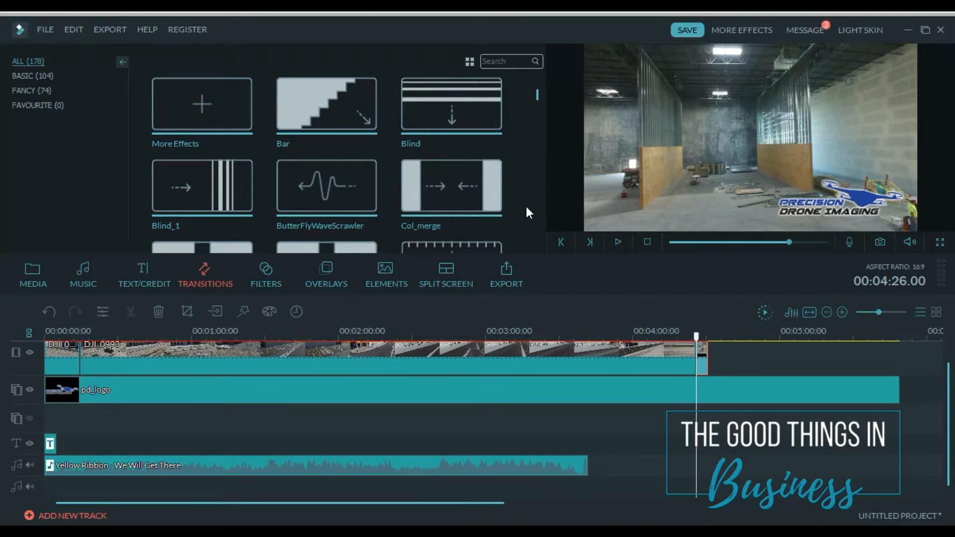
{"action": "scroll", "coordinate": [526, 202], "scroll_direction": "down", "scroll_amount": 2}
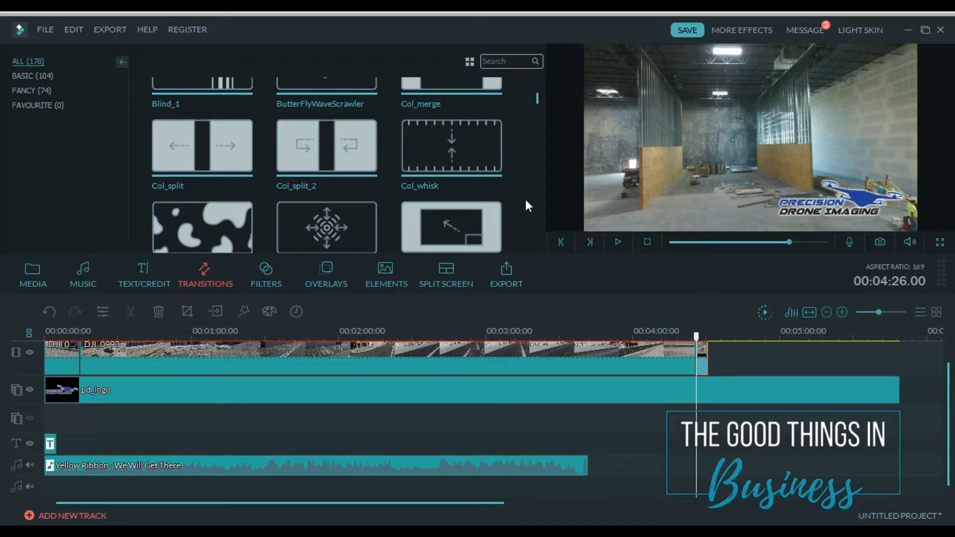
{"action": "scroll", "coordinate": [513, 207], "scroll_direction": "down", "scroll_amount": 4}
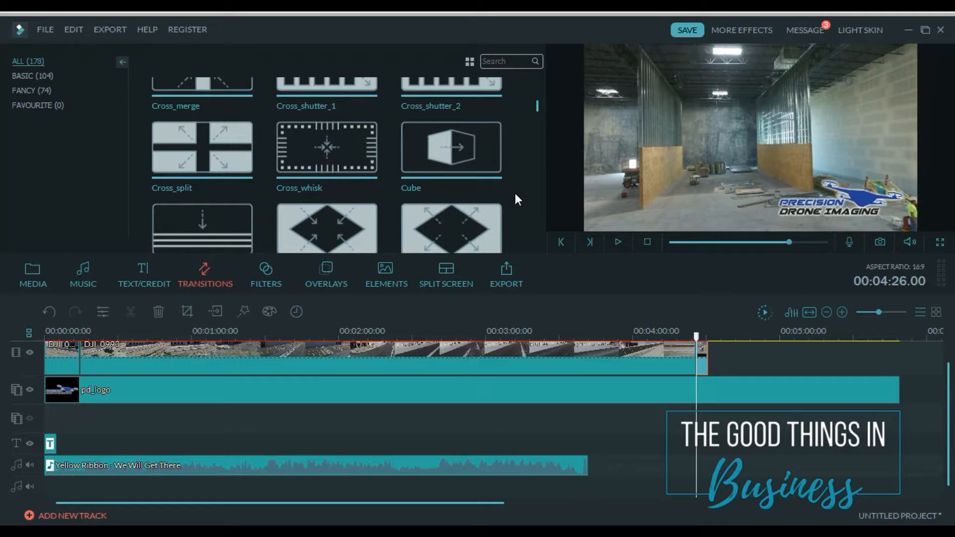
{"action": "scroll", "coordinate": [517, 198], "scroll_direction": "down", "scroll_amount": 2}
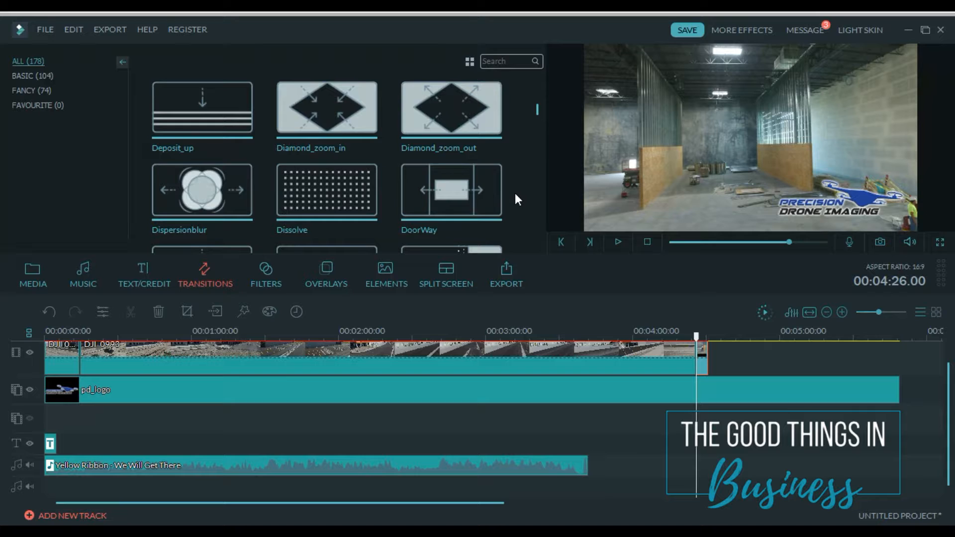
{"action": "scroll", "coordinate": [516, 197], "scroll_direction": "down", "scroll_amount": 10}
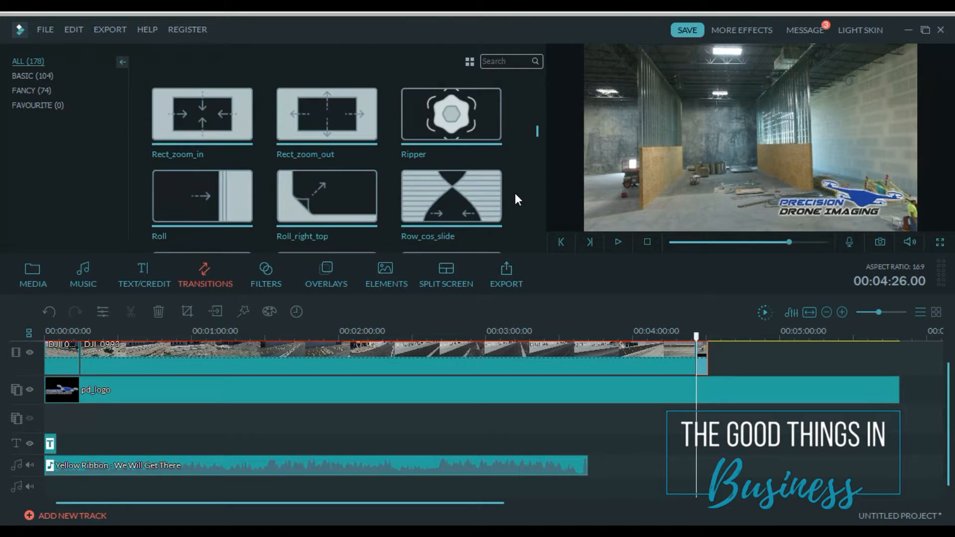
{"action": "scroll", "coordinate": [515, 199], "scroll_direction": "up", "scroll_amount": 2}
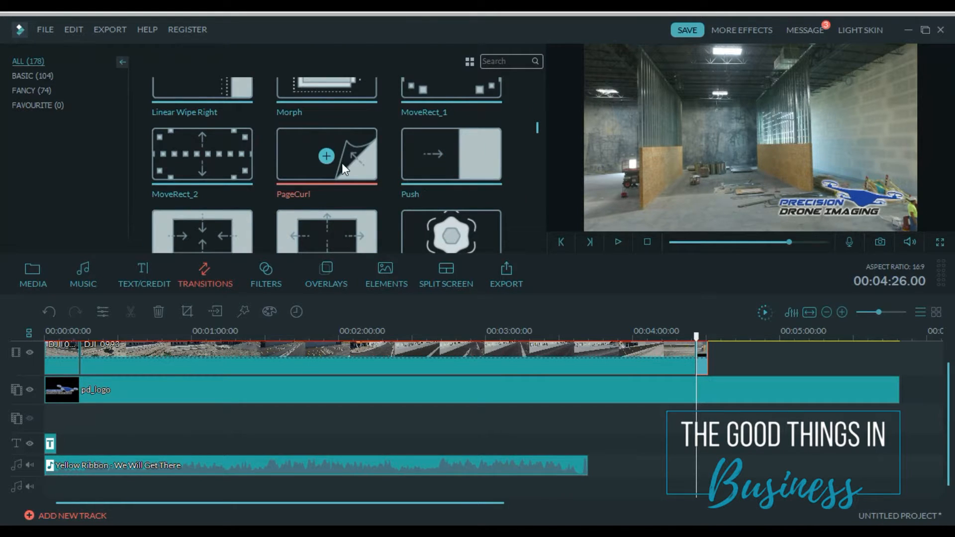
{"action": "left_click_drag", "start_coordinate": [356, 154], "coordinate": [693, 359]}
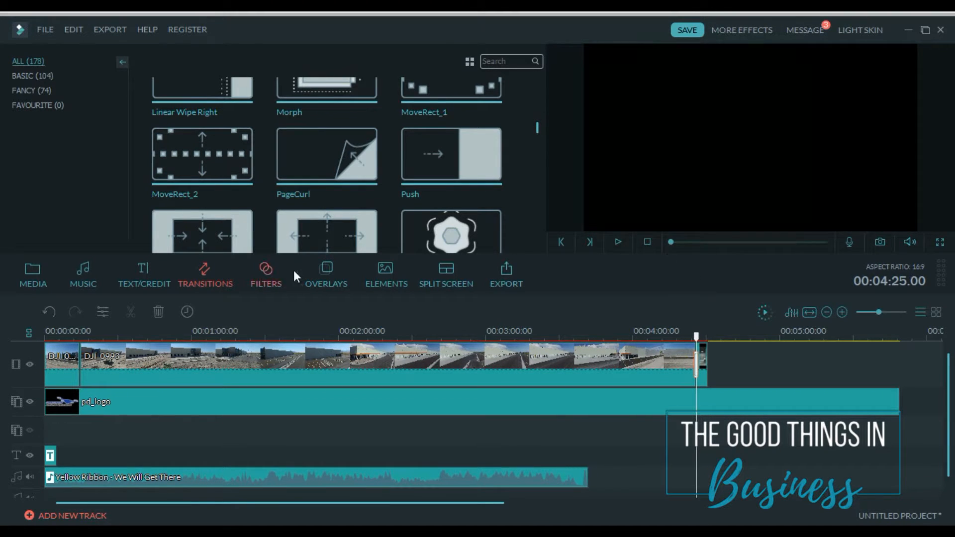
Add a Dissolve transition at the end of the interior photo and play back the end of the movie to check both transitions
{"action": "scroll", "coordinate": [384, 184], "scroll_direction": "up", "scroll_amount": 5}
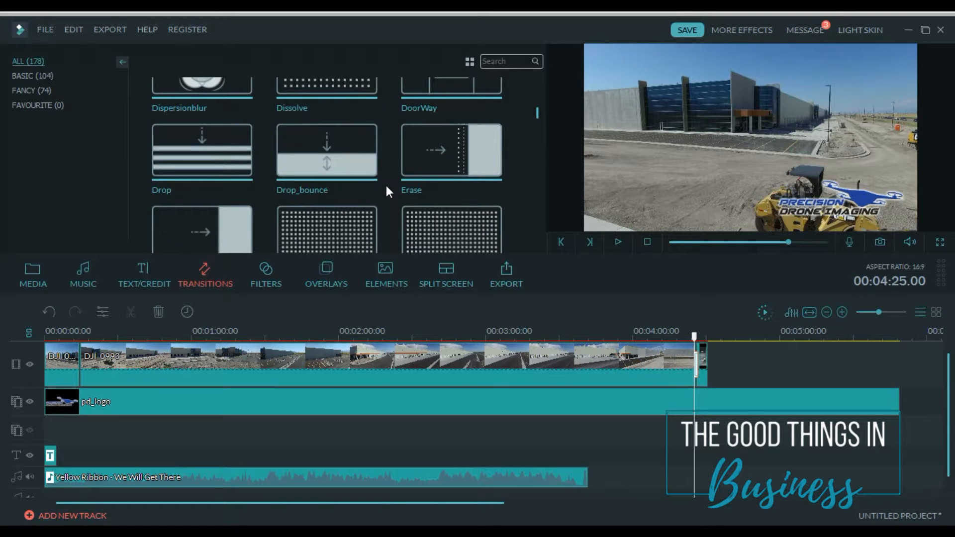
{"action": "scroll", "coordinate": [386, 192], "scroll_direction": "up", "scroll_amount": 2}
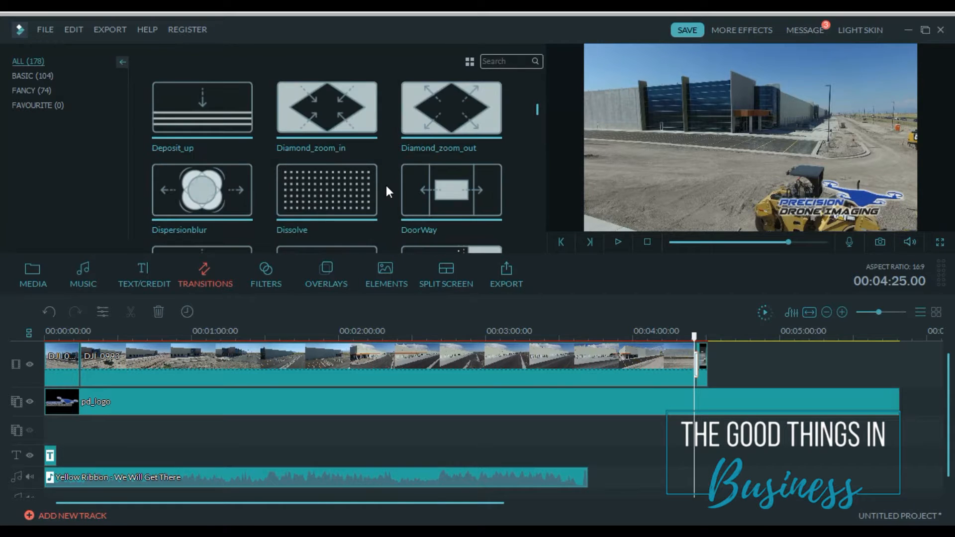
{"action": "mouse_move", "coordinate": [348, 180]}
{"action": "left_mouse_down"}
{"action": "mouse_move", "coordinate": [609, 321]}
{"action": "mouse_move", "coordinate": [709, 360]}
{"action": "left_mouse_up"}
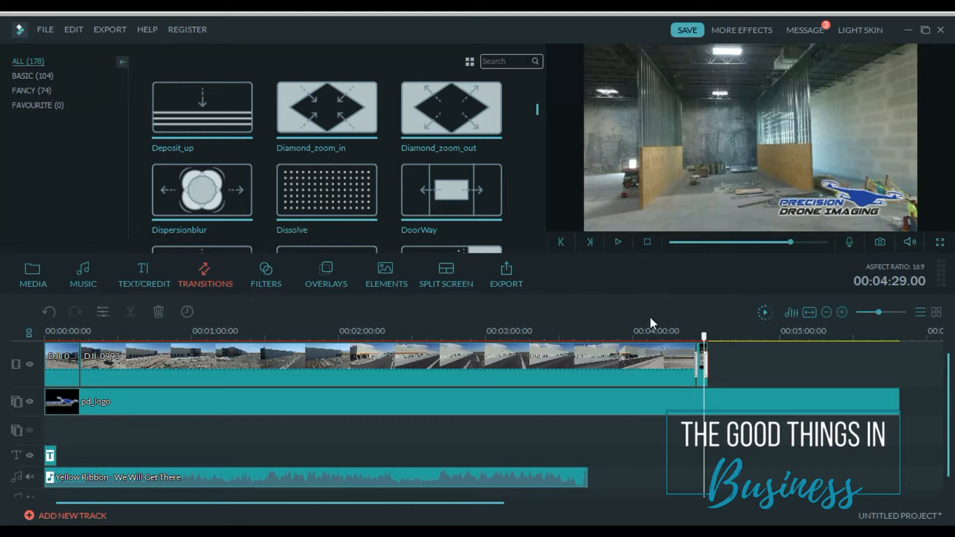
{"action": "left_click_drag", "start_coordinate": [706, 336], "coordinate": [691, 339]}
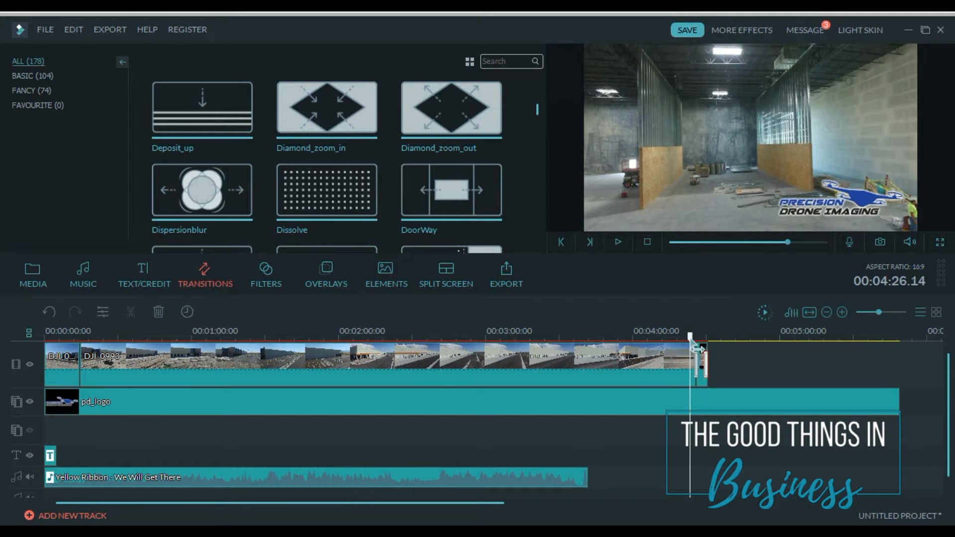
{"action": "left_click", "coordinate": [618, 242]}
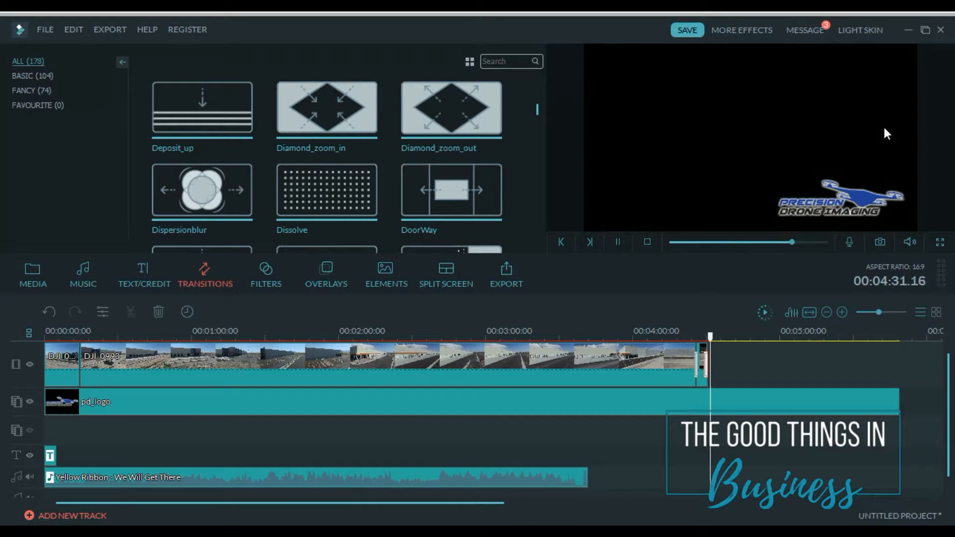
Stop the playback and trim the pd_logo overlay to end with the interior photo at 00:04:31.00
{"action": "left_click", "coordinate": [872, 401]}
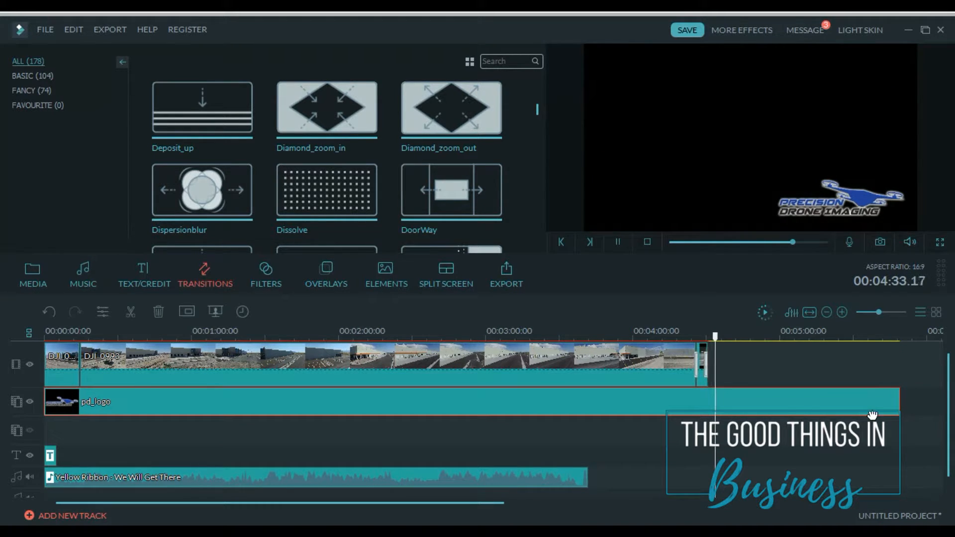
{"action": "left_click", "coordinate": [617, 242]}
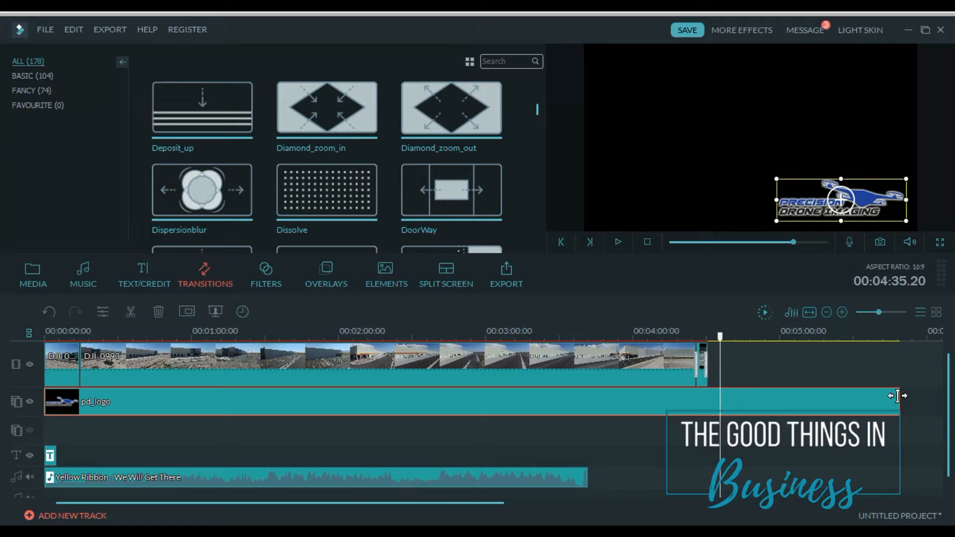
{"action": "left_click_drag", "start_coordinate": [897, 398], "coordinate": [709, 398]}
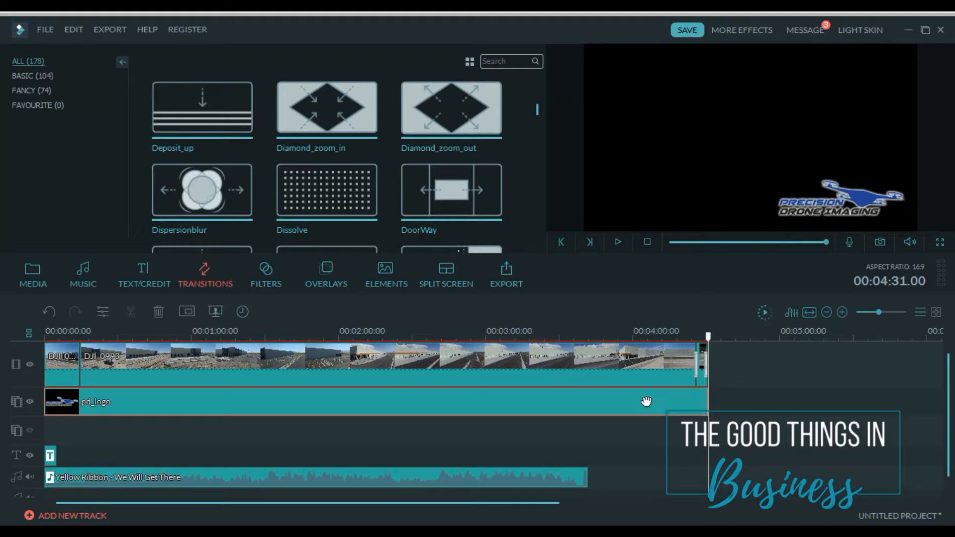
Set the playback speed of the long second DJI_0993 clip to 2.00X
{"action": "left_click", "coordinate": [593, 372]}
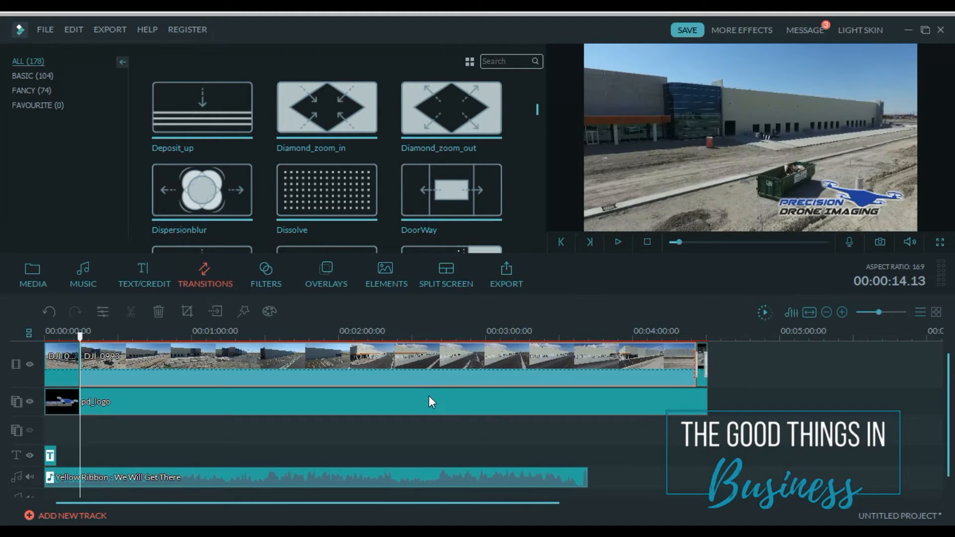
{"action": "double_click", "coordinate": [422, 373]}
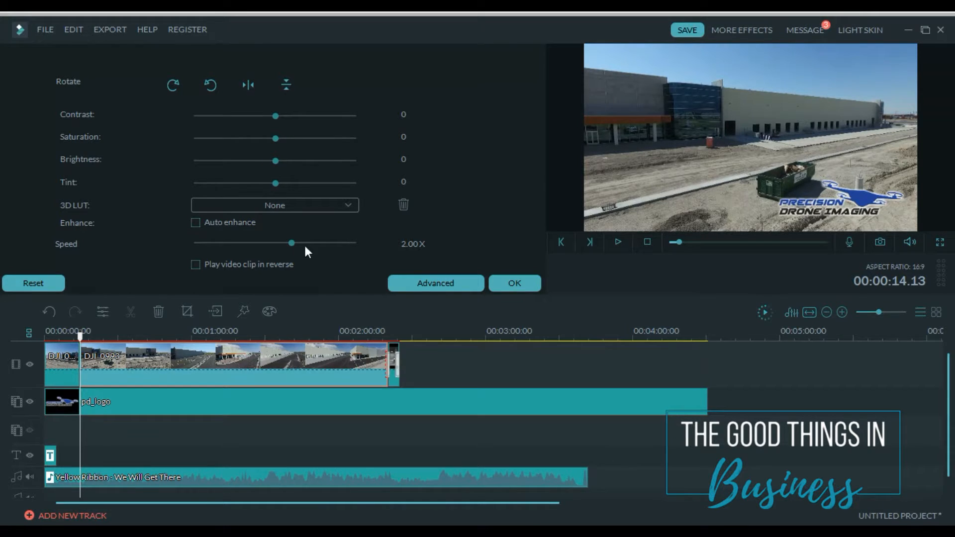
Trim the pd_logo overlay and the Yellow Ribbon music clip to end with the video track at 00:02:25.06
{"action": "left_click", "coordinate": [439, 401]}
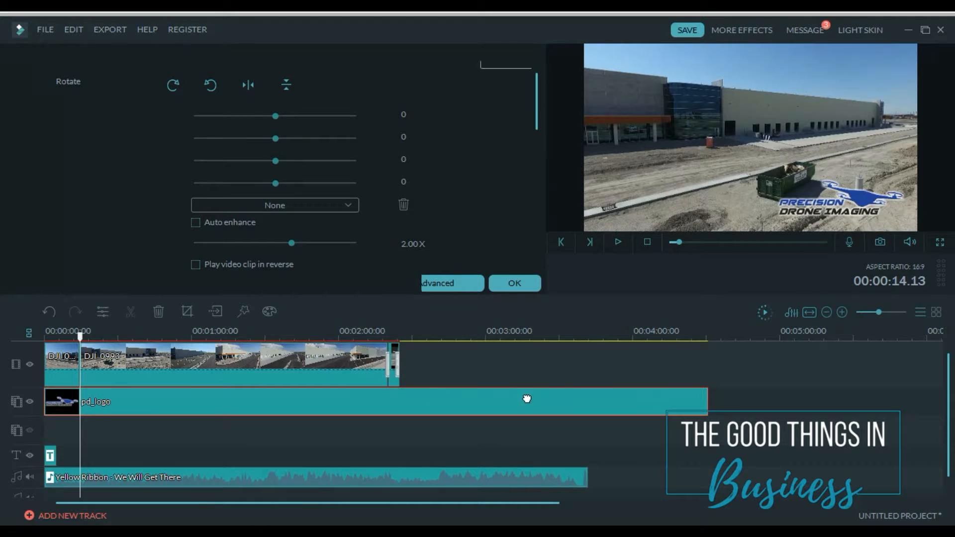
{"action": "left_click_drag", "start_coordinate": [708, 399], "coordinate": [399, 396]}
{"action": "left_click", "coordinate": [547, 478]}
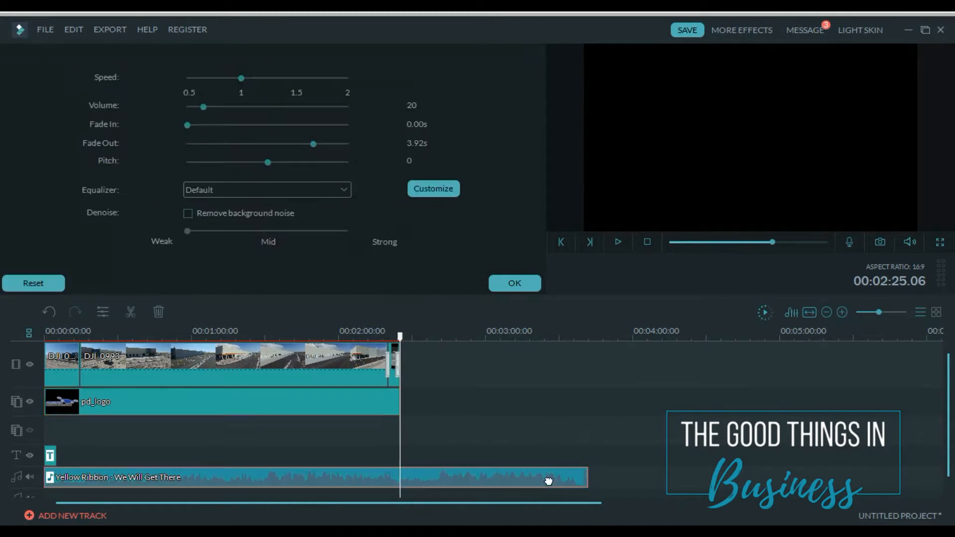
{"action": "left_click_drag", "start_coordinate": [588, 478], "coordinate": [399, 477]}
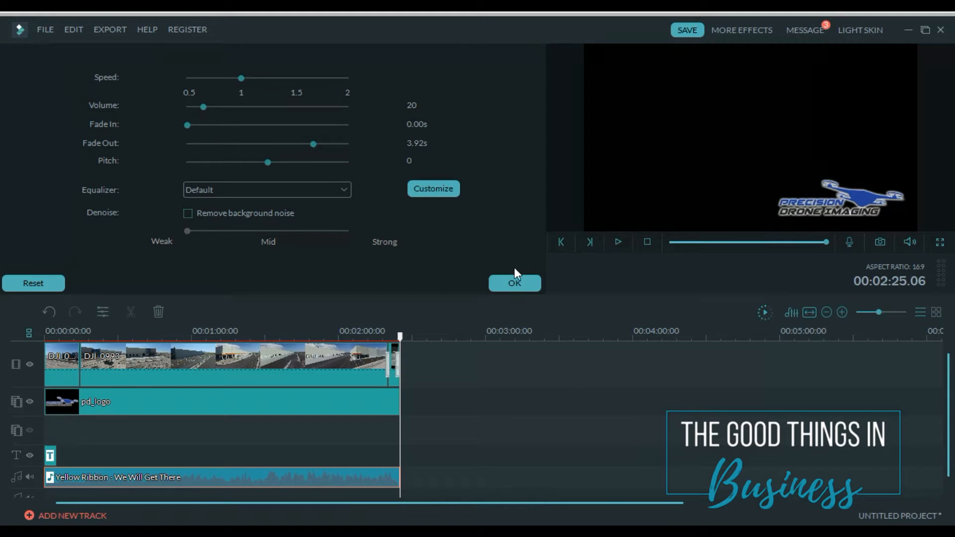
{"action": "left_click", "coordinate": [512, 284]}
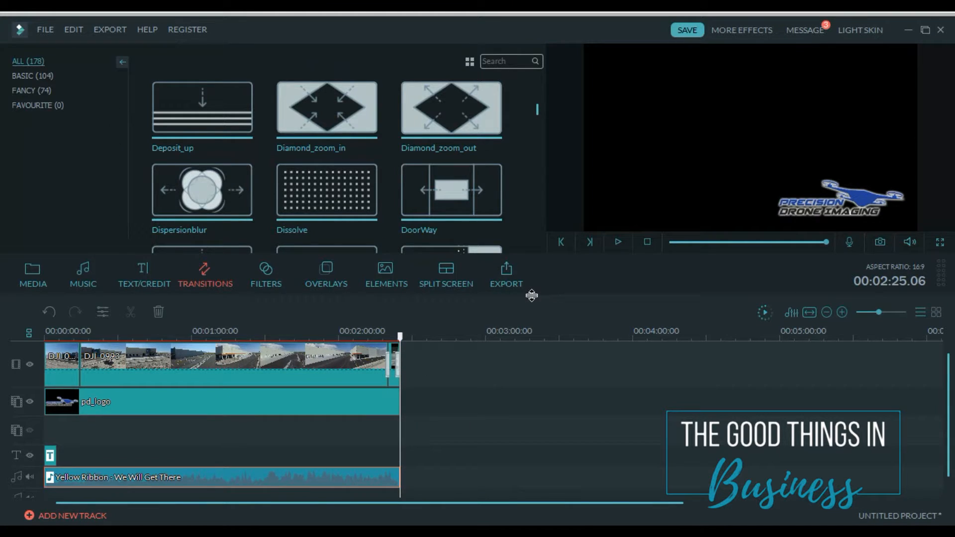
{"action": "double_click", "coordinate": [217, 377]}
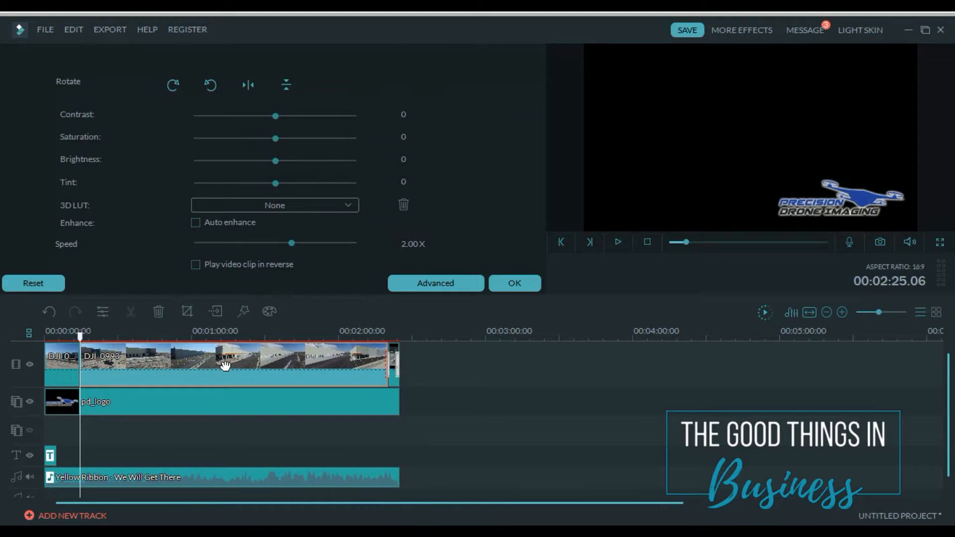
{"action": "double_click", "coordinate": [391, 365]}
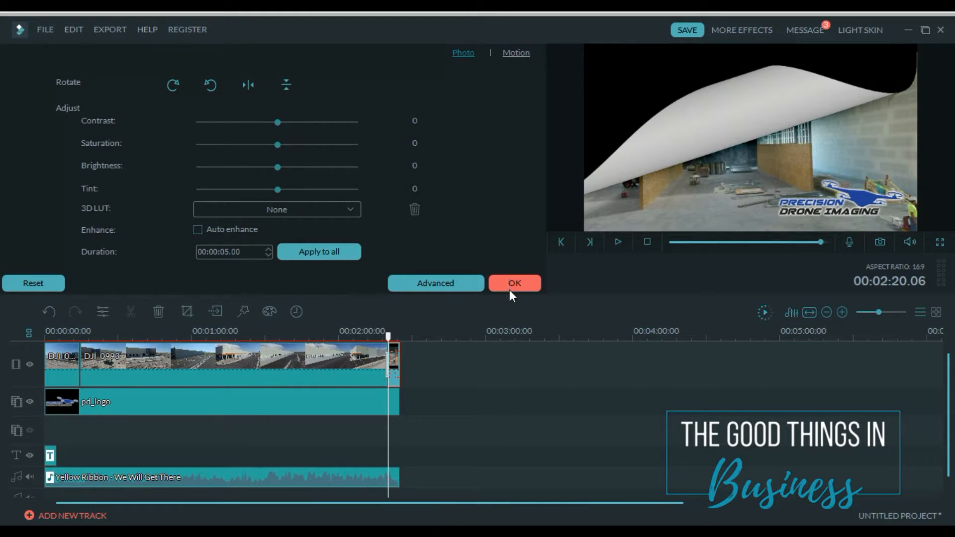
{"action": "left_click", "coordinate": [511, 286]}
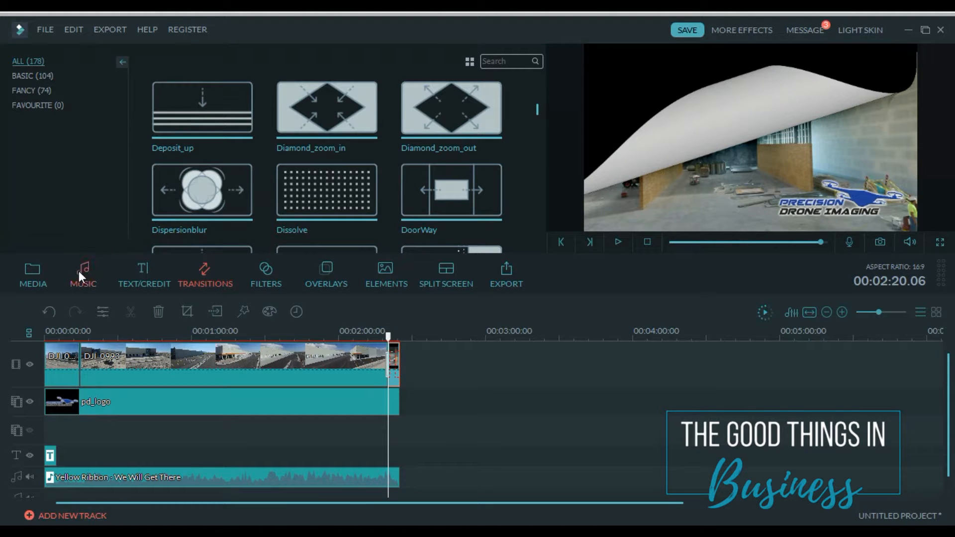
Add the DJI_0044 photo from the media album to the end of the video track, after the first interior photo
{"action": "left_click", "coordinate": [45, 278]}
{"action": "scroll", "coordinate": [375, 190], "scroll_direction": "down", "scroll_amount": 10}
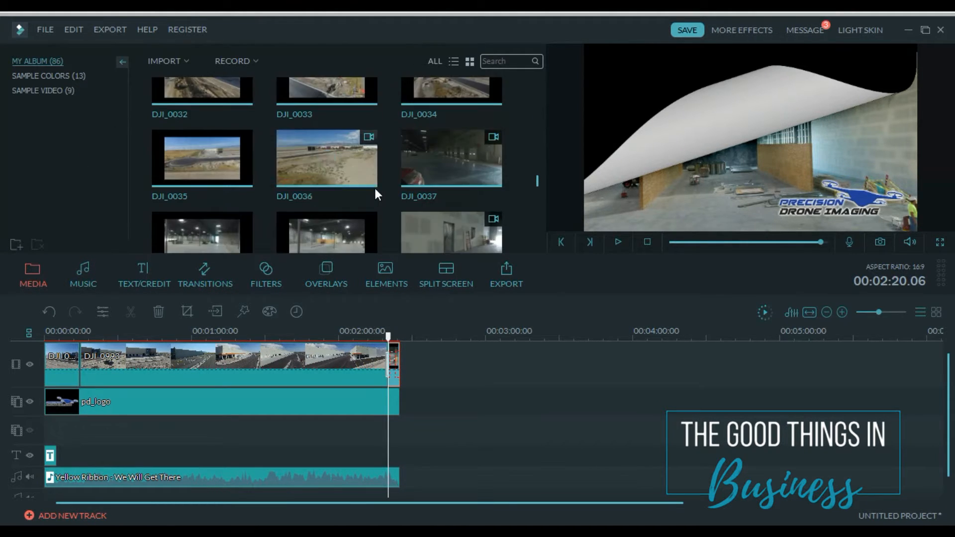
{"action": "scroll", "coordinate": [378, 188], "scroll_direction": "up", "scroll_amount": 5}
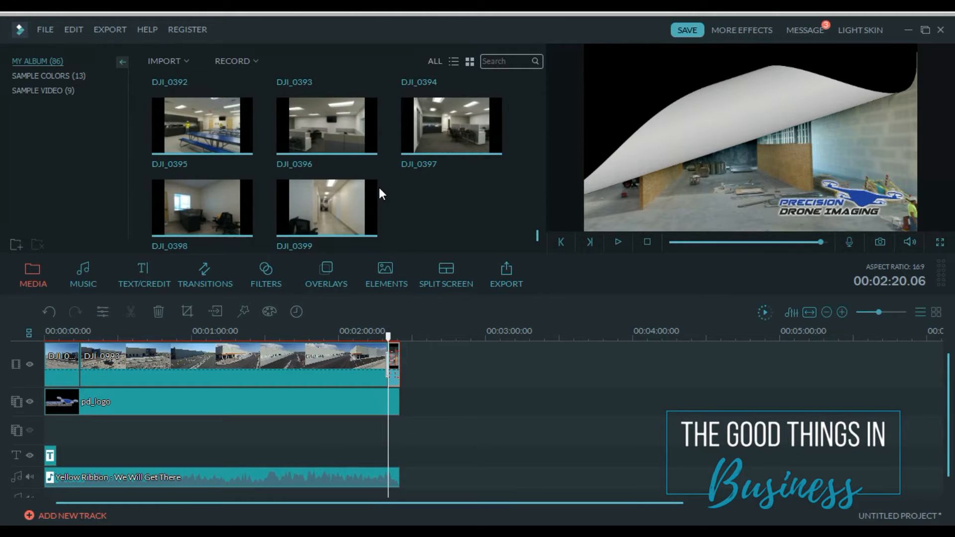
{"action": "left_click", "coordinate": [198, 164]}
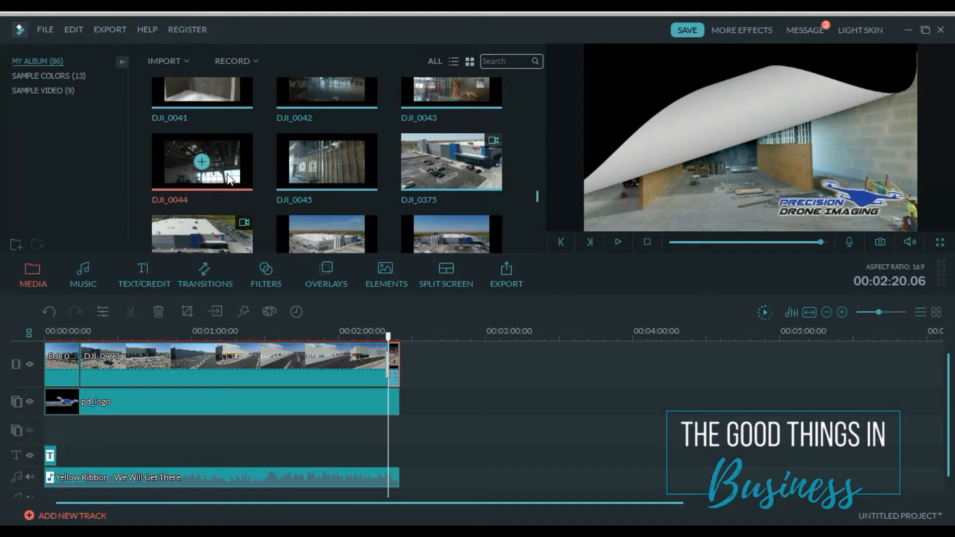
{"action": "left_click_drag", "start_coordinate": [309, 259], "coordinate": [409, 370]}
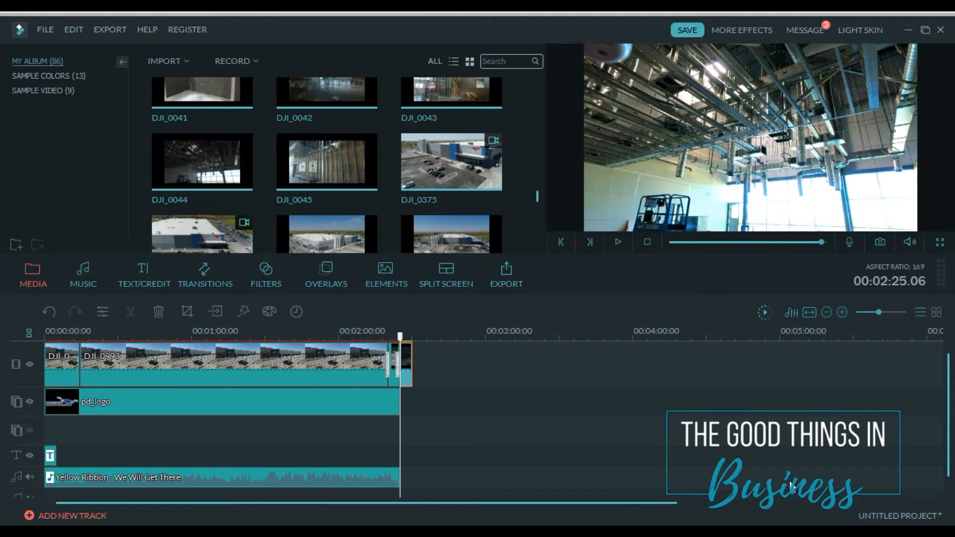
Adjust the DJI_0044 photo to contrast 52, saturation 43 and brightness 56
{"action": "double_click", "coordinate": [407, 371]}
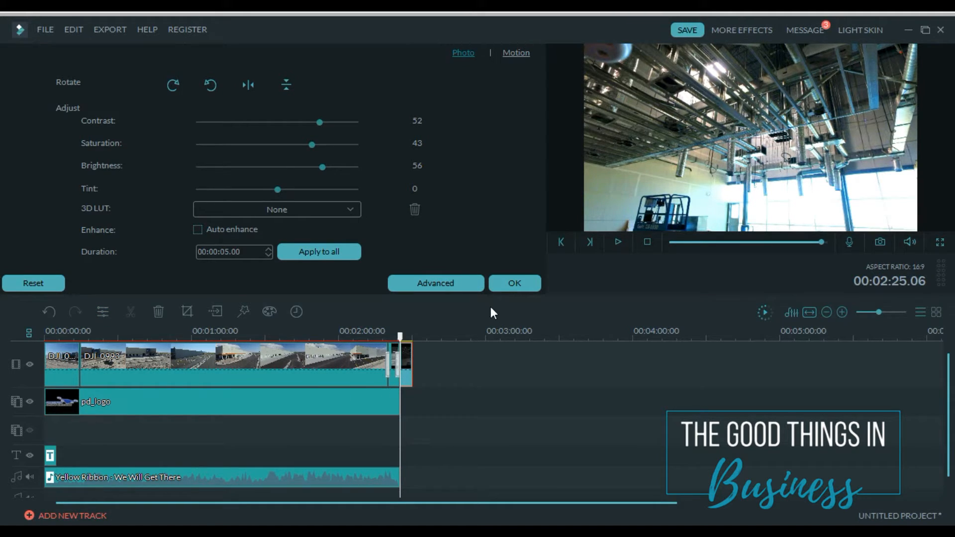
{"action": "left_click", "coordinate": [508, 282]}
{"action": "left_click", "coordinate": [102, 313]}
{"action": "left_click", "coordinate": [519, 290]}
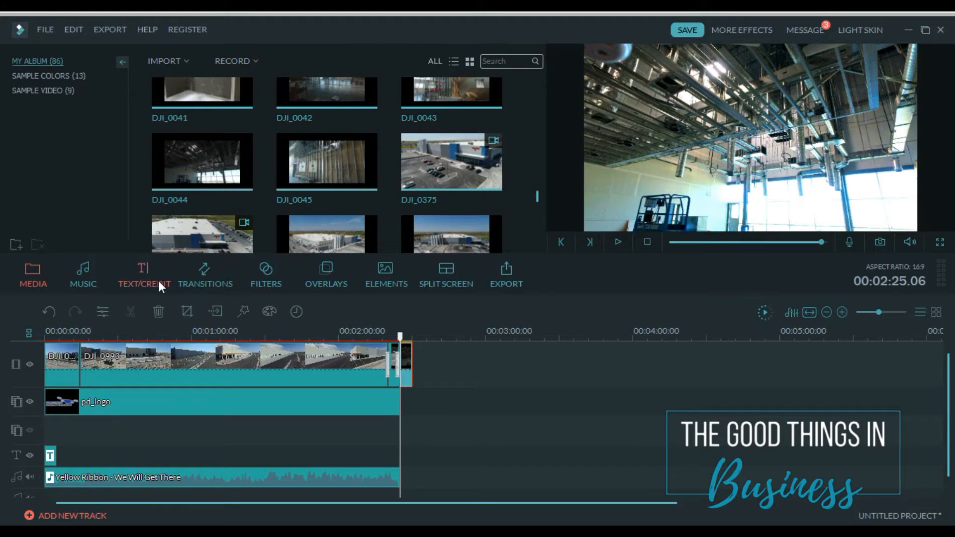
{"action": "left_click", "coordinate": [139, 405]}
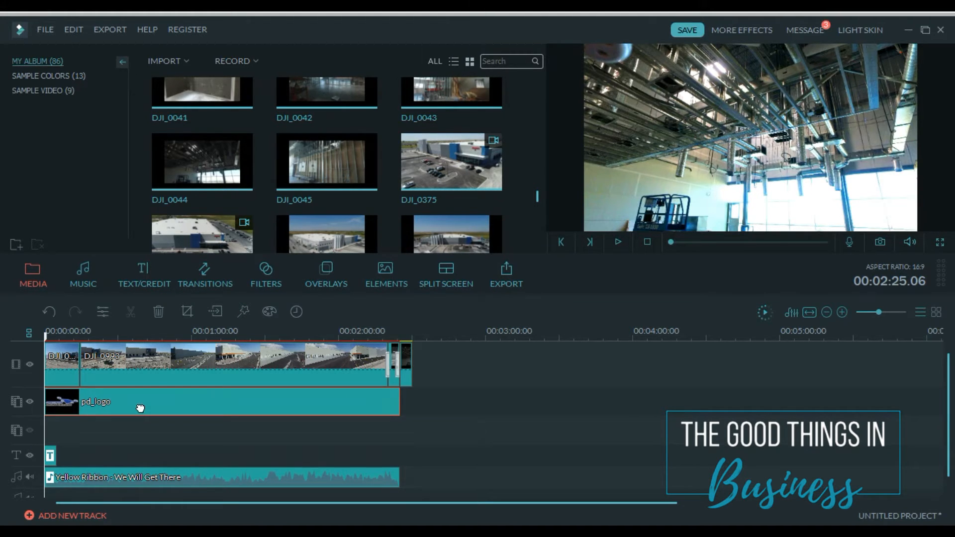
{"action": "mouse_move", "coordinate": [399, 404]}
{"action": "left_mouse_down"}
{"action": "mouse_move", "coordinate": [80, 413]}
{"action": "mouse_move", "coordinate": [400, 409]}
{"action": "left_mouse_up"}
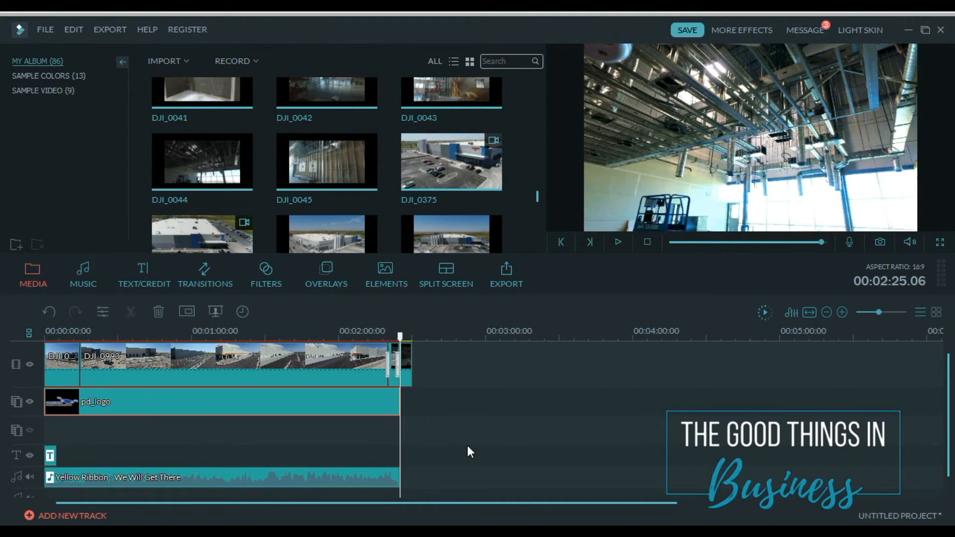
{"action": "left_click", "coordinate": [467, 446]}
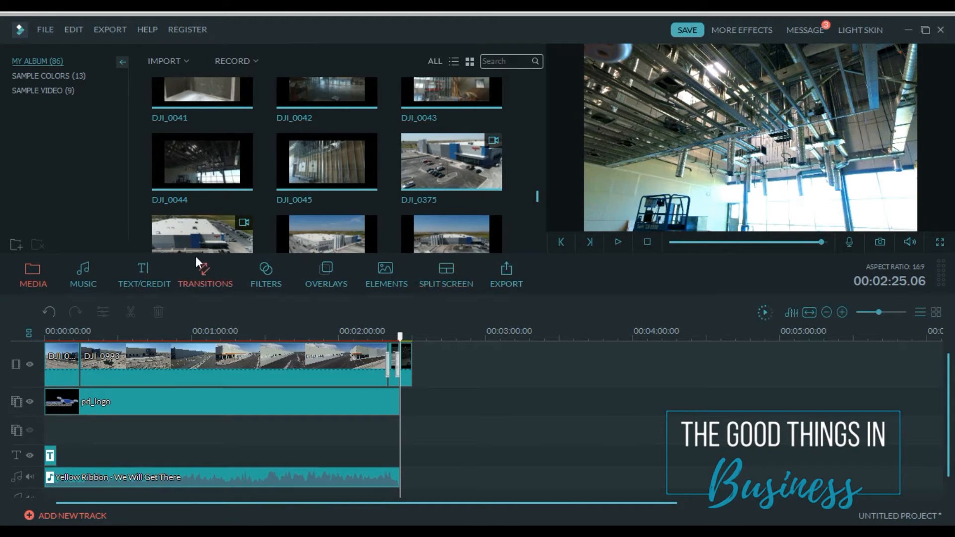
Browse the full collection of filters, from the basic colour looks through the sketch styles to the Instagram-like ones
{"action": "left_click", "coordinate": [268, 274]}
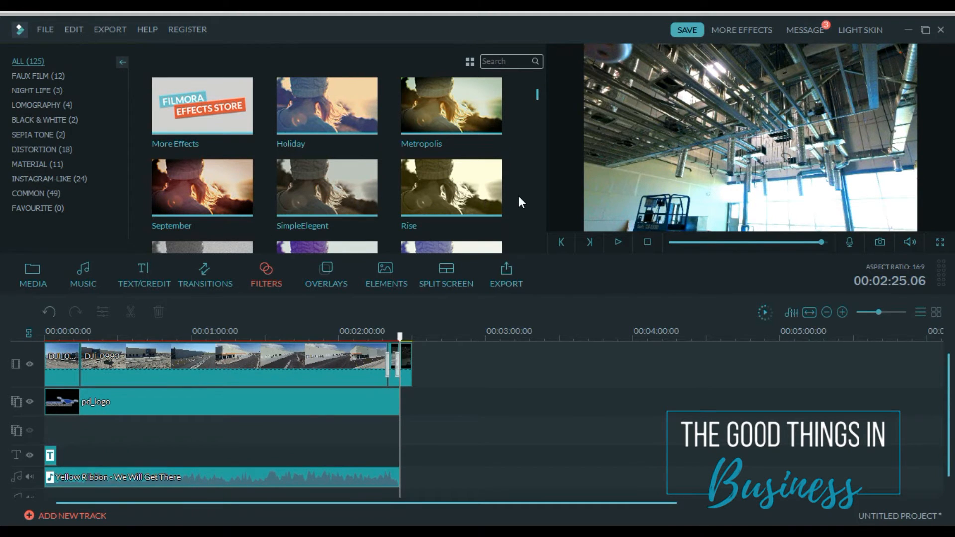
{"action": "scroll", "coordinate": [519, 197], "scroll_direction": "down", "scroll_amount": 5}
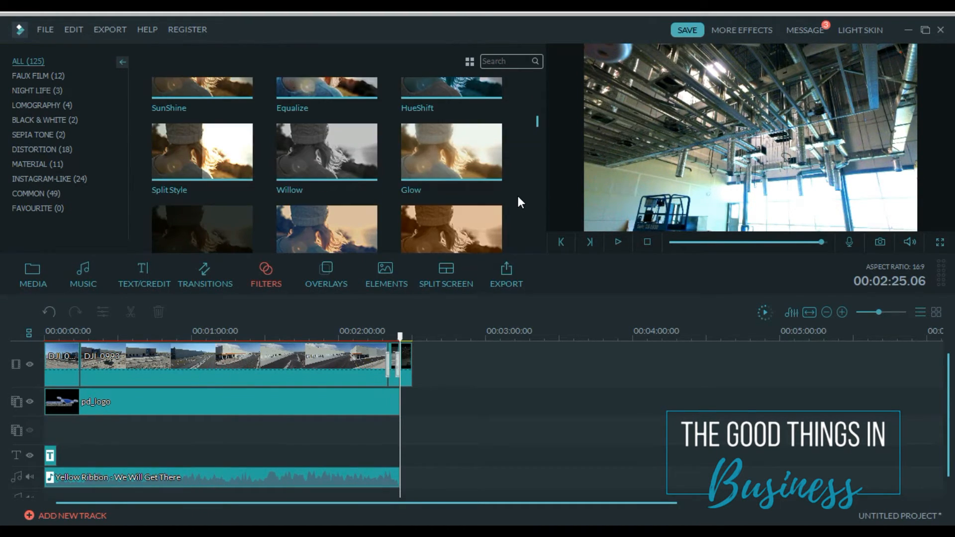
{"action": "scroll", "coordinate": [519, 198], "scroll_direction": "down", "scroll_amount": 8}
{"action": "scroll", "coordinate": [517, 202], "scroll_direction": "down", "scroll_amount": 6}
{"action": "scroll", "coordinate": [517, 202], "scroll_direction": "down", "scroll_amount": 2}
{"action": "scroll", "coordinate": [517, 202], "scroll_direction": "down", "scroll_amount": 4}
{"action": "scroll", "coordinate": [518, 202], "scroll_direction": "down", "scroll_amount": 2}
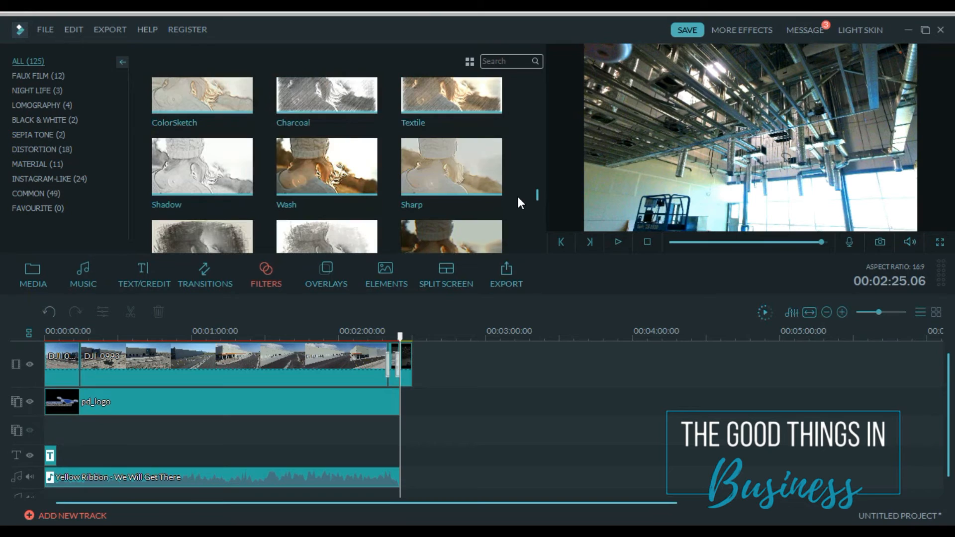
{"action": "scroll", "coordinate": [518, 202], "scroll_direction": "down", "scroll_amount": 2}
{"action": "scroll", "coordinate": [517, 195], "scroll_direction": "down", "scroll_amount": 4}
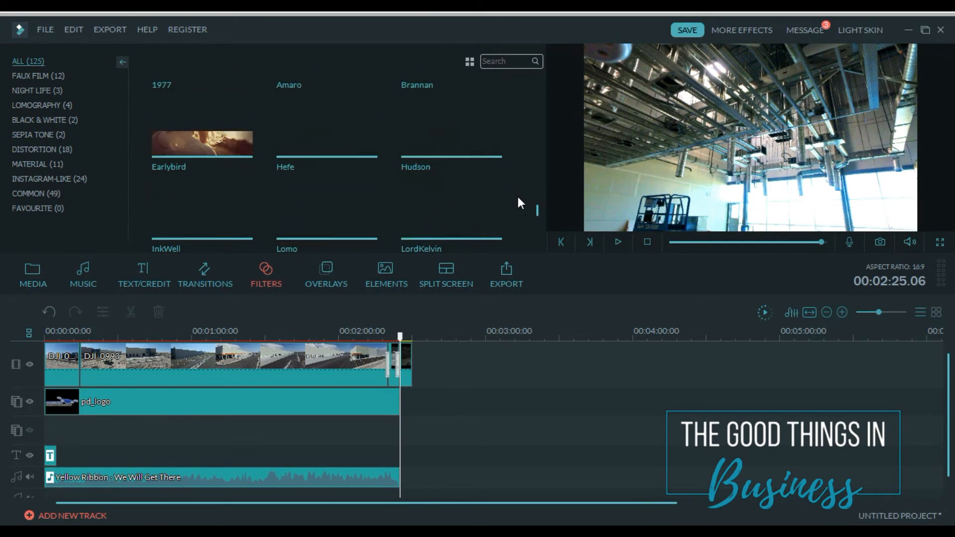
Review the built-in music library and the imported tracks in the My Music category
{"action": "left_click", "coordinate": [92, 279]}
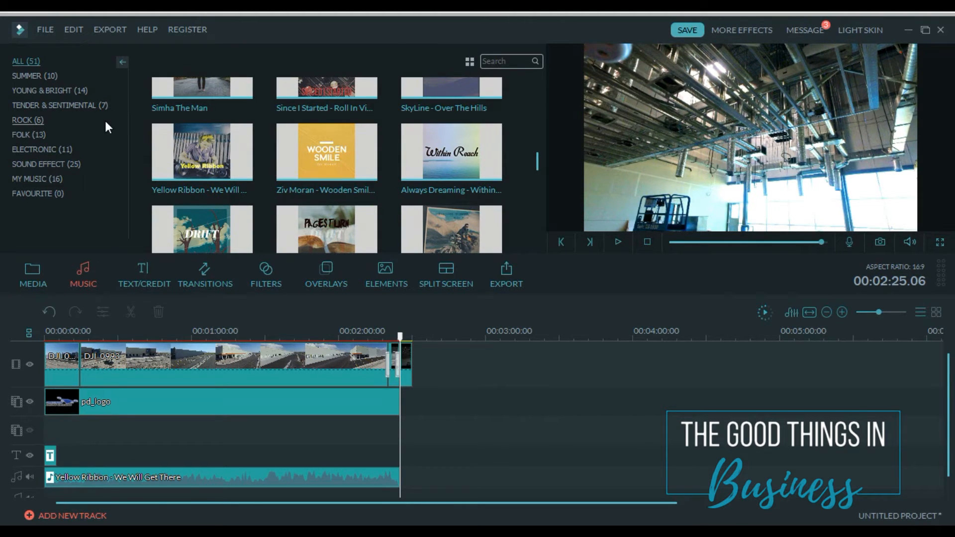
{"action": "scroll", "coordinate": [239, 151], "scroll_direction": "up", "scroll_amount": 5}
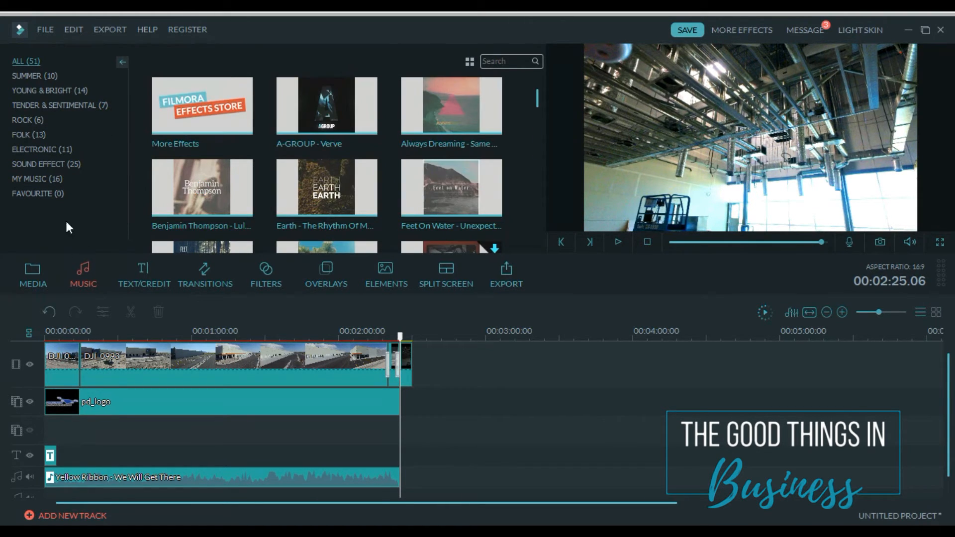
{"action": "left_click", "coordinate": [37, 180]}
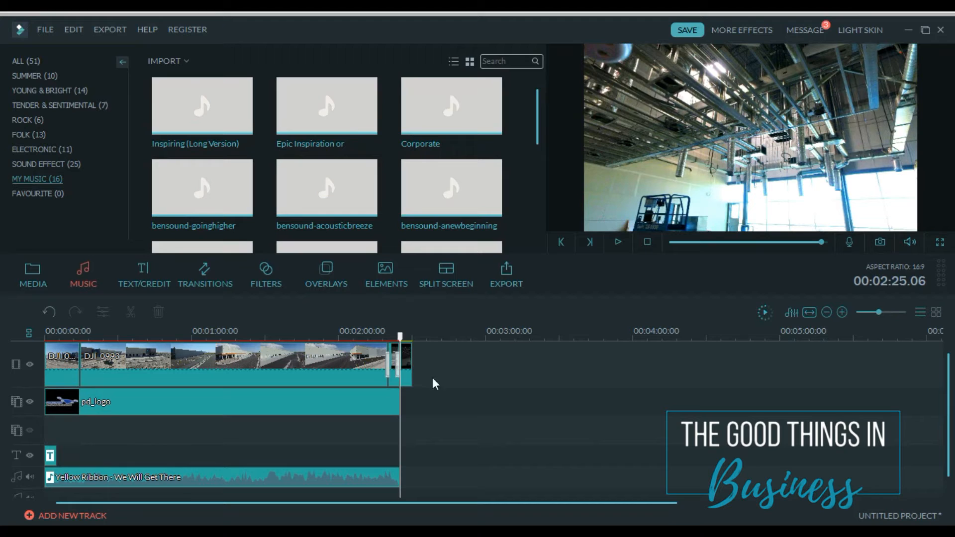
{"action": "left_click", "coordinate": [37, 280]}
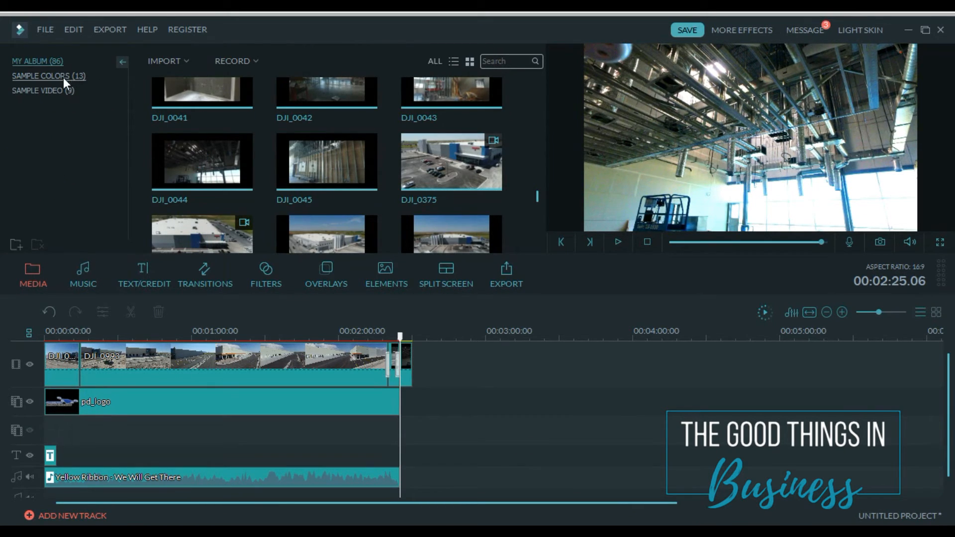
{"action": "left_click", "coordinate": [80, 273]}
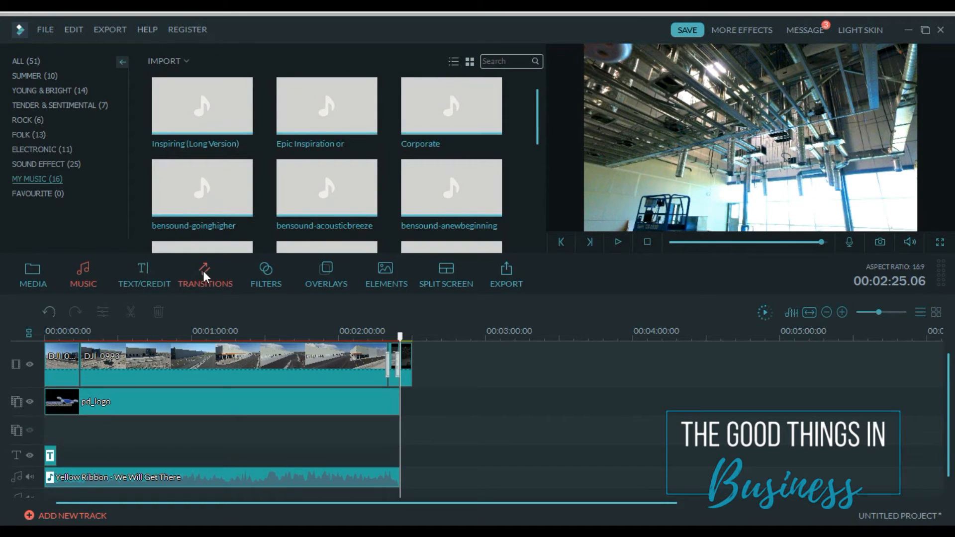
Look through the available overlays, including the Damaged Film, Lens Flares and Bokeh Blurs categories
{"action": "left_click", "coordinate": [320, 279]}
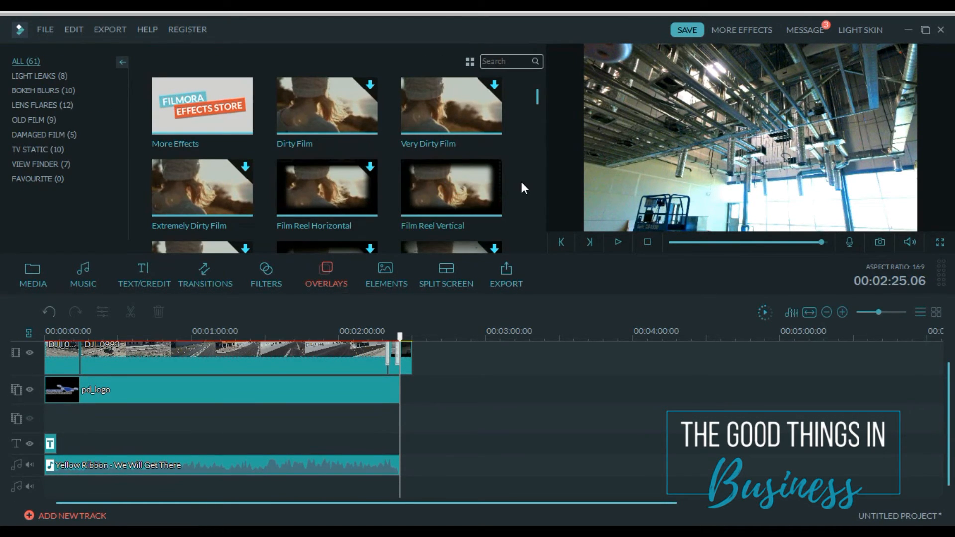
{"action": "scroll", "coordinate": [521, 184], "scroll_direction": "down", "scroll_amount": 5}
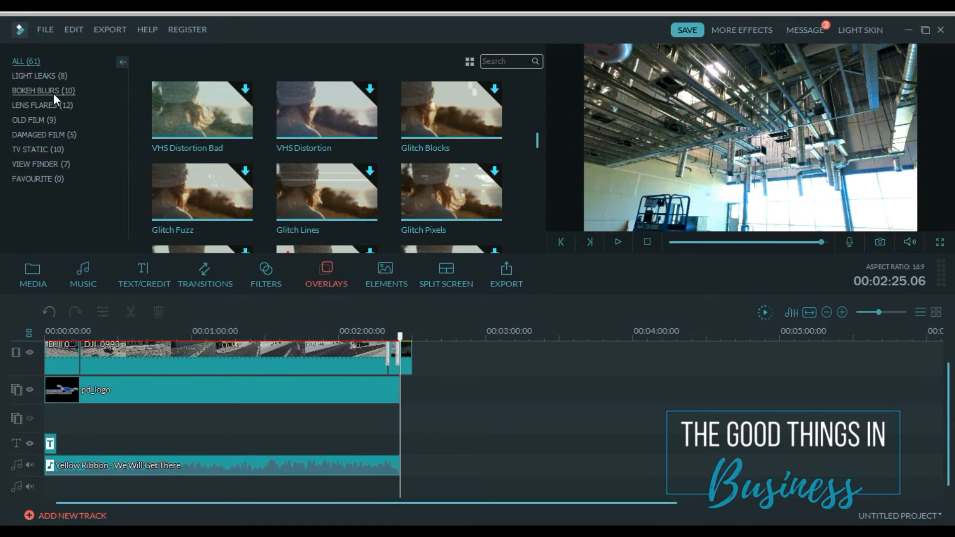
{"action": "left_click", "coordinate": [44, 134]}
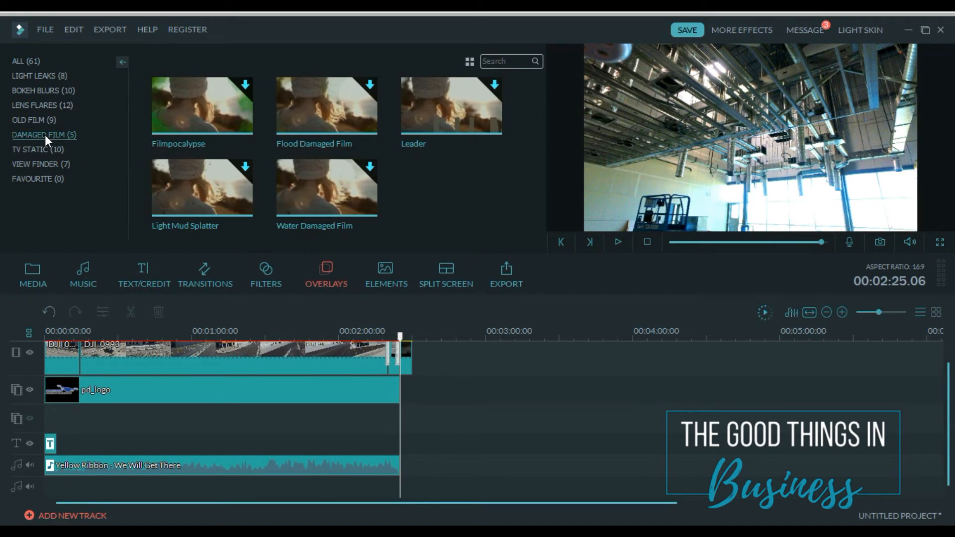
{"action": "left_click", "coordinate": [47, 105]}
{"action": "left_click", "coordinate": [49, 90]}
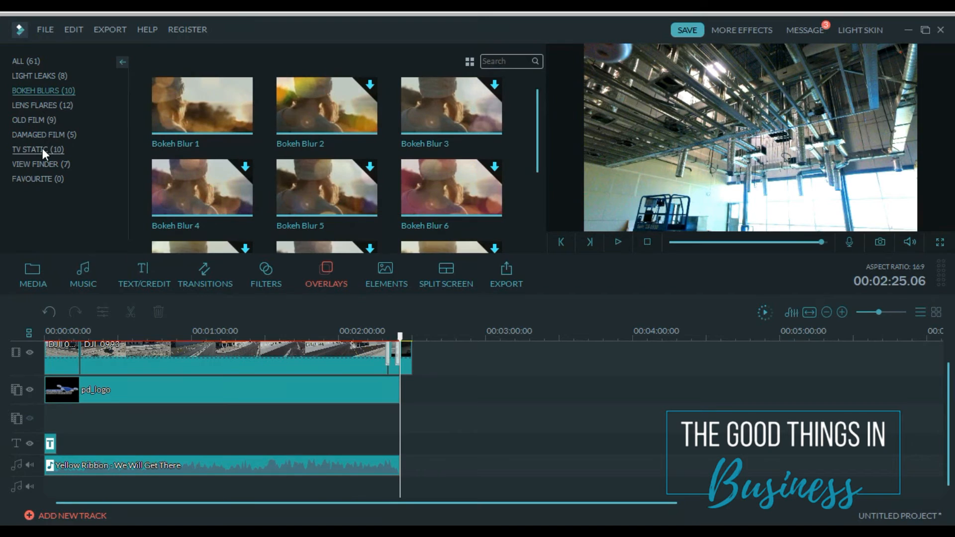
Browse the complete elements collection from the badges down to the pet and web elements
{"action": "left_click", "coordinate": [382, 277]}
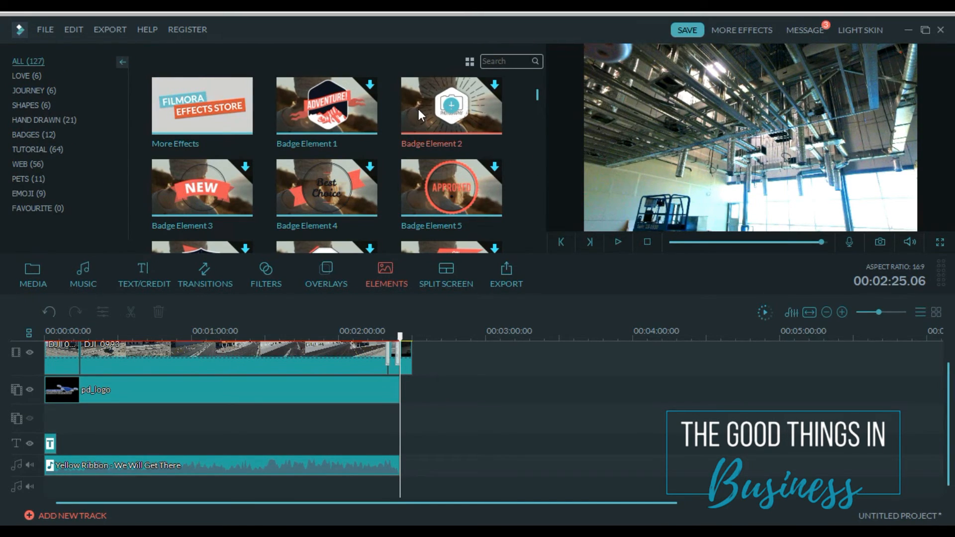
{"action": "scroll", "coordinate": [404, 224], "scroll_direction": "down", "scroll_amount": 2}
{"action": "scroll", "coordinate": [404, 220], "scroll_direction": "down", "scroll_amount": 8}
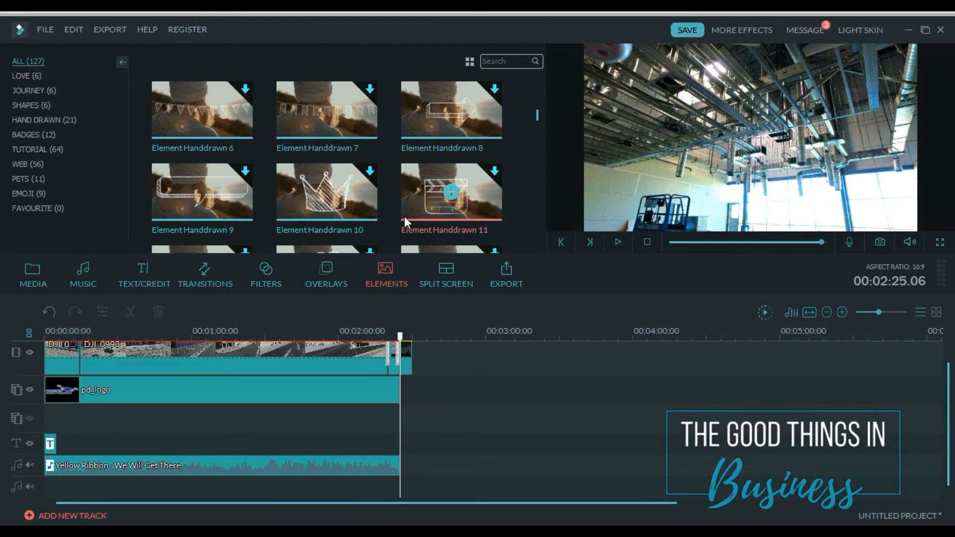
{"action": "scroll", "coordinate": [523, 209], "scroll_direction": "down", "scroll_amount": 6}
{"action": "scroll", "coordinate": [526, 217], "scroll_direction": "down", "scroll_amount": 4}
{"action": "scroll", "coordinate": [526, 216], "scroll_direction": "down", "scroll_amount": 8}
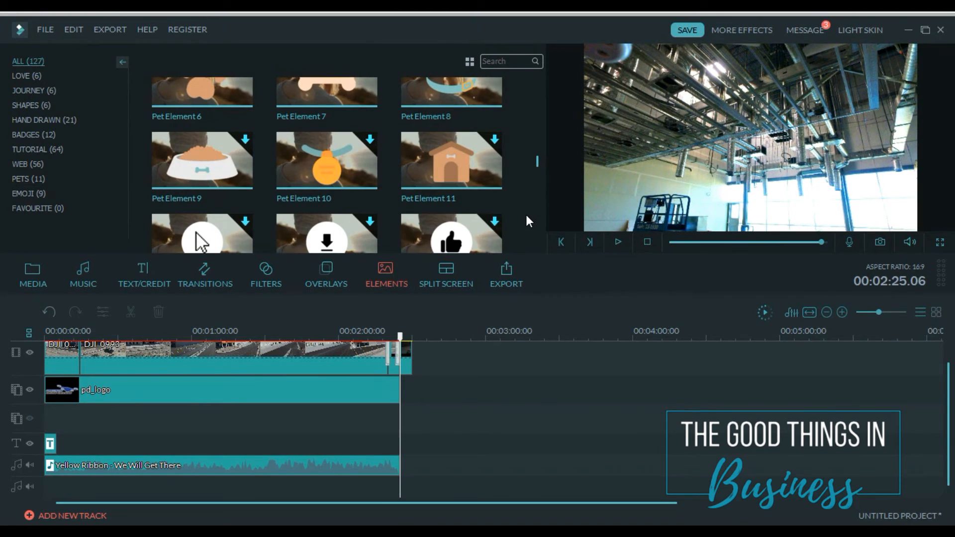
Examine the elements in the Hand Drawn category and the travel designs in the Journey category
{"action": "left_click", "coordinate": [59, 121]}
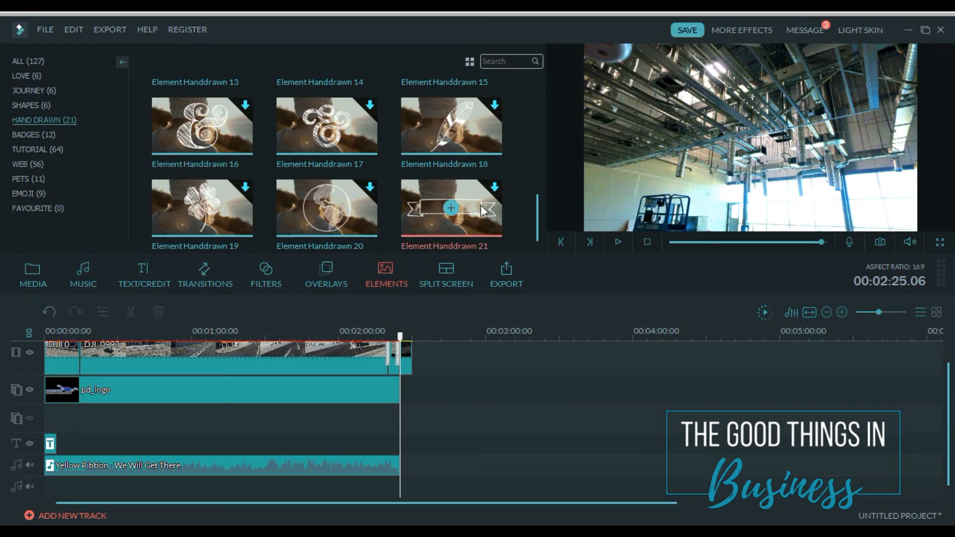
{"action": "scroll", "coordinate": [529, 201], "scroll_direction": "up", "scroll_amount": 5}
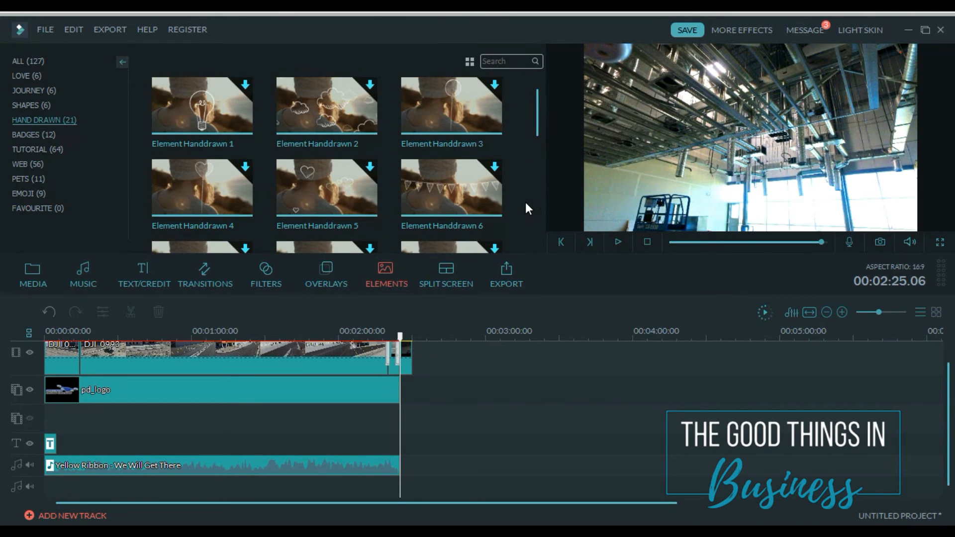
{"action": "scroll", "coordinate": [525, 202], "scroll_direction": "down", "scroll_amount": 5}
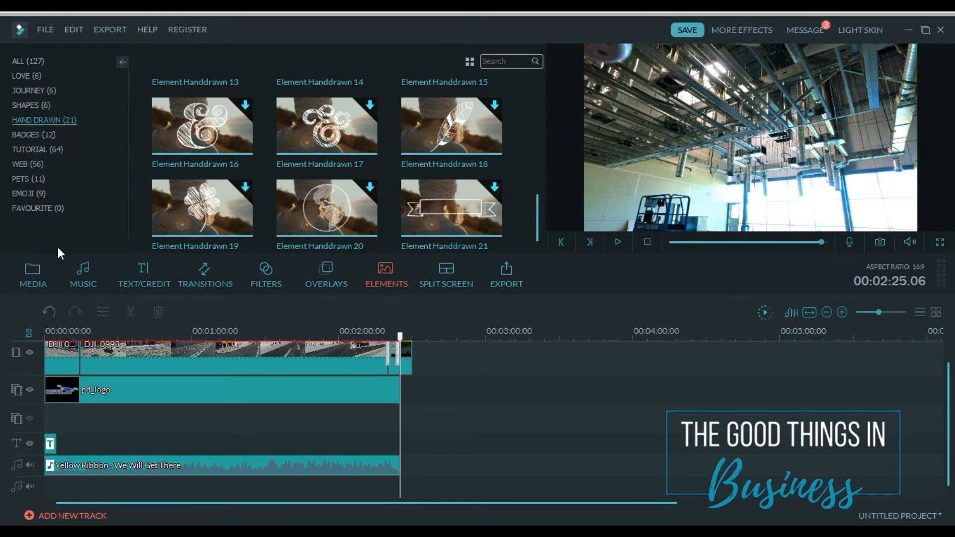
{"action": "left_click", "coordinate": [44, 92]}
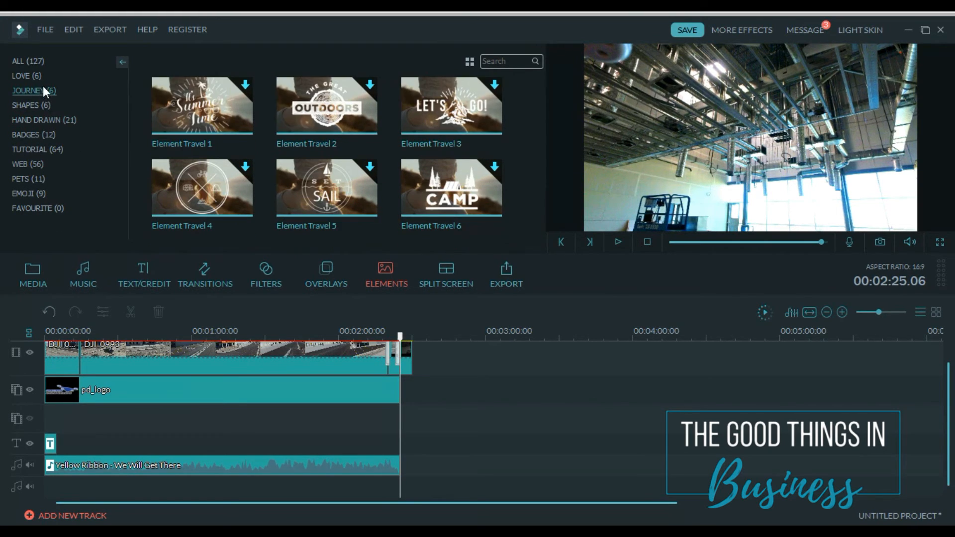
Return to the complete elements collection and look through its badge, hand-drawn, love, travel, pet, web and emoji designs
{"action": "left_click", "coordinate": [39, 63]}
{"action": "scroll", "coordinate": [390, 179], "scroll_direction": "down", "scroll_amount": 6}
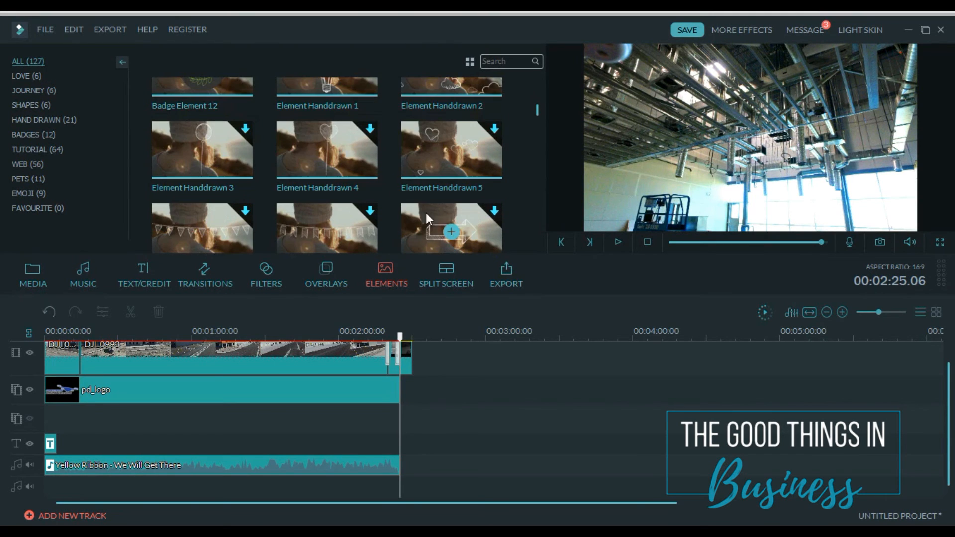
{"action": "scroll", "coordinate": [516, 229], "scroll_direction": "down", "scroll_amount": 6}
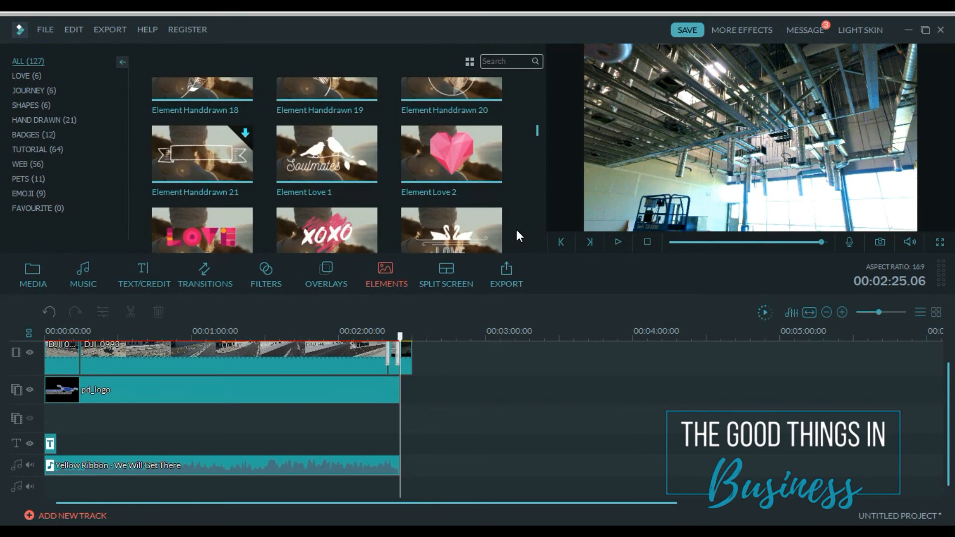
{"action": "scroll", "coordinate": [517, 236], "scroll_direction": "down", "scroll_amount": 7}
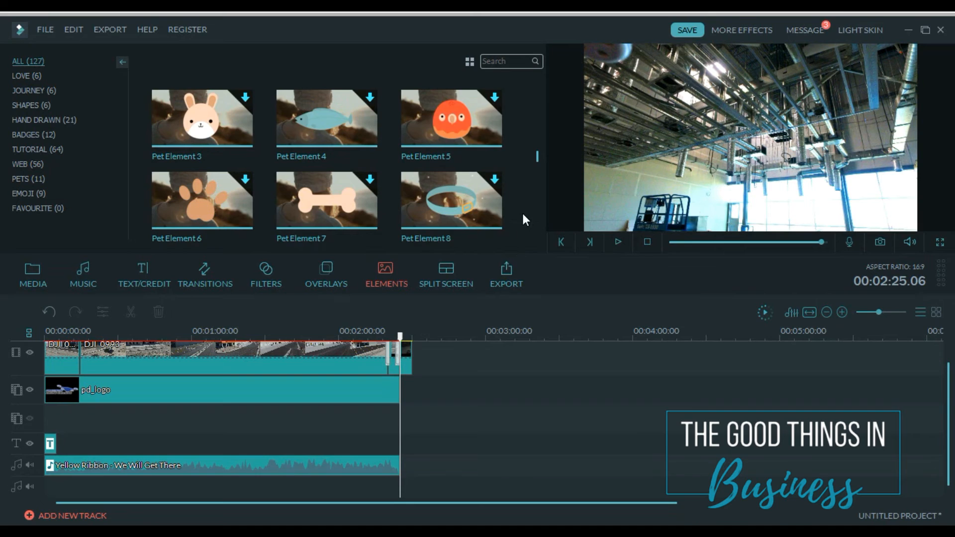
{"action": "scroll", "coordinate": [522, 213], "scroll_direction": "down", "scroll_amount": 8}
{"action": "scroll", "coordinate": [523, 214], "scroll_direction": "down", "scroll_amount": 8}
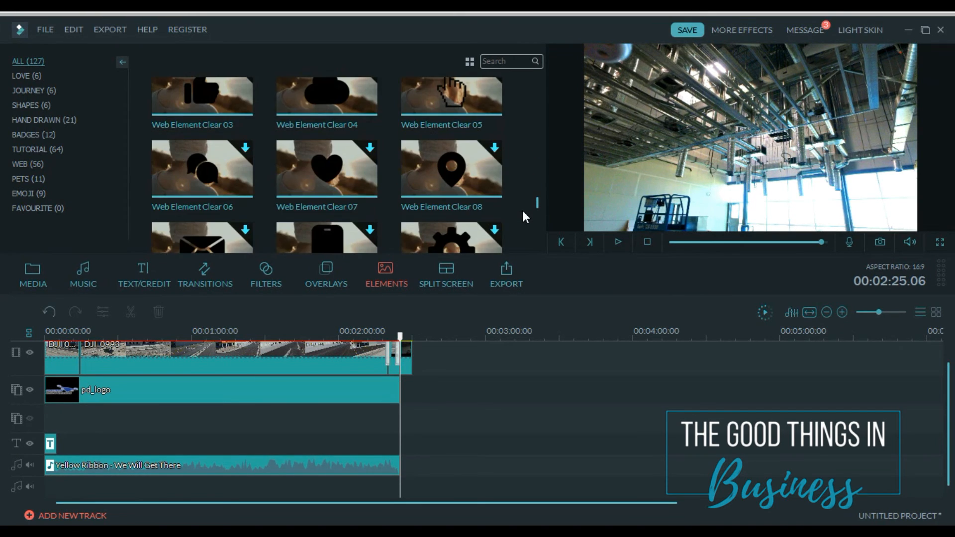
{"action": "scroll", "coordinate": [523, 212], "scroll_direction": "down", "scroll_amount": 6}
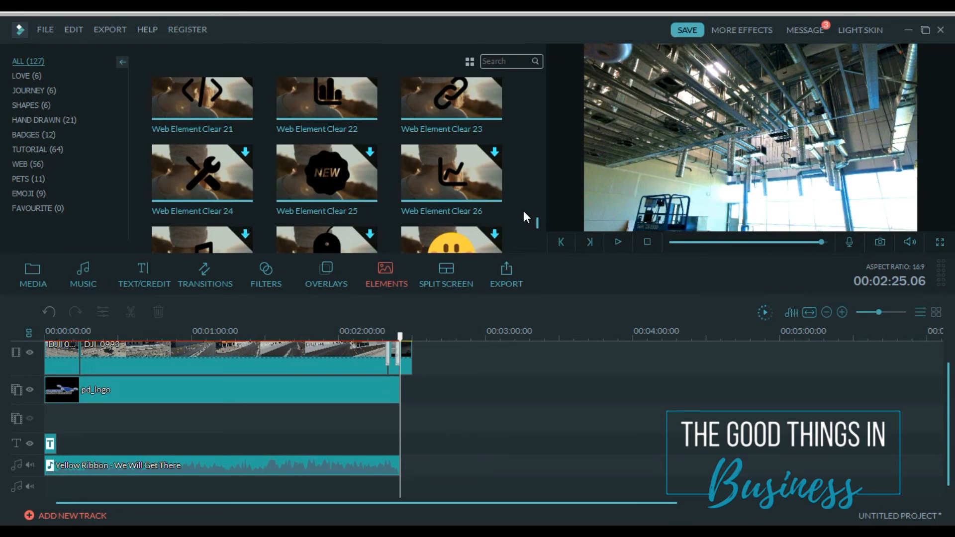
{"action": "scroll", "coordinate": [523, 210], "scroll_direction": "down", "scroll_amount": 4}
{"action": "scroll", "coordinate": [524, 210], "scroll_direction": "up", "scroll_amount": 5}
{"action": "scroll", "coordinate": [523, 211], "scroll_direction": "up", "scroll_amount": 5}
{"action": "scroll", "coordinate": [524, 210], "scroll_direction": "up", "scroll_amount": 10}
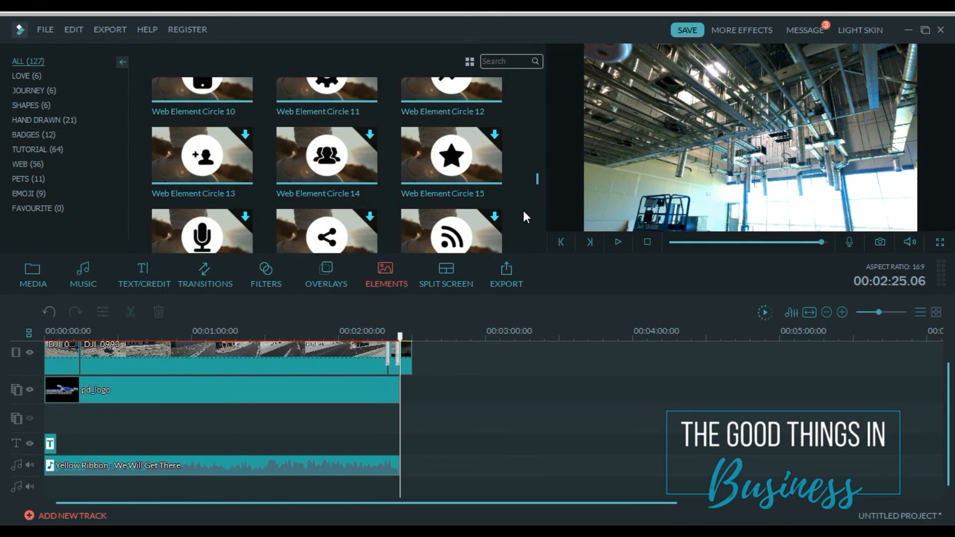
{"action": "scroll", "coordinate": [523, 211], "scroll_direction": "up", "scroll_amount": 5}
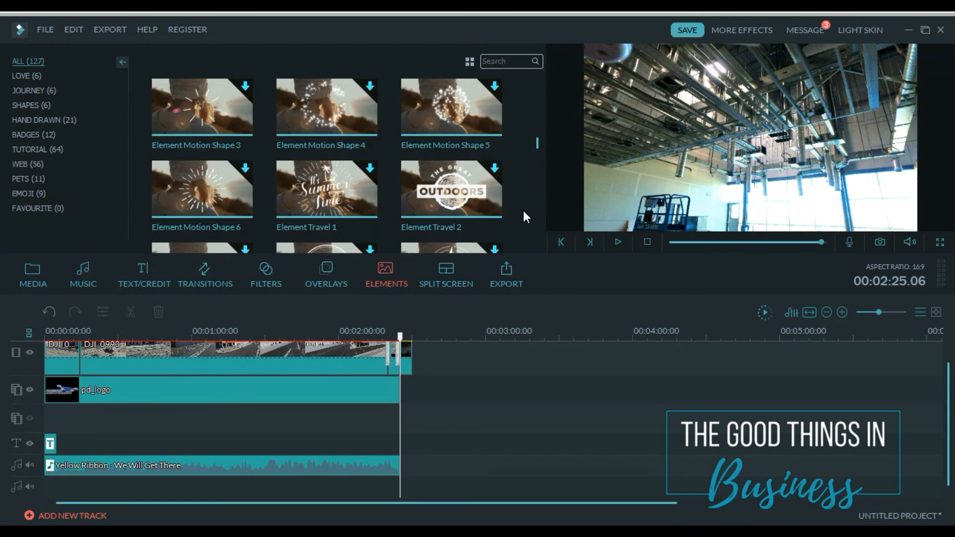
{"action": "scroll", "coordinate": [524, 211], "scroll_direction": "up", "scroll_amount": 5}
{"action": "scroll", "coordinate": [523, 210], "scroll_direction": "up", "scroll_amount": 6}
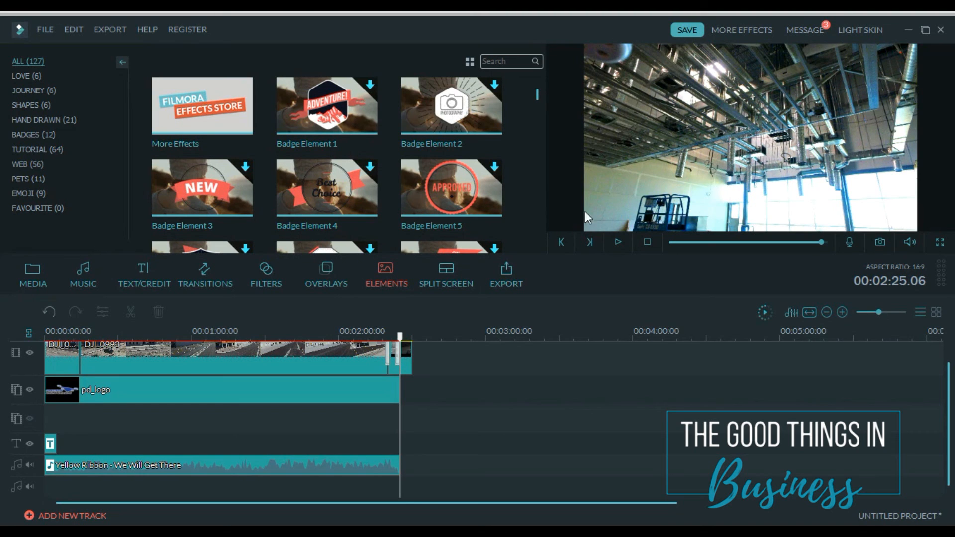
{"action": "scroll", "coordinate": [536, 209], "scroll_direction": "down", "scroll_amount": 5}
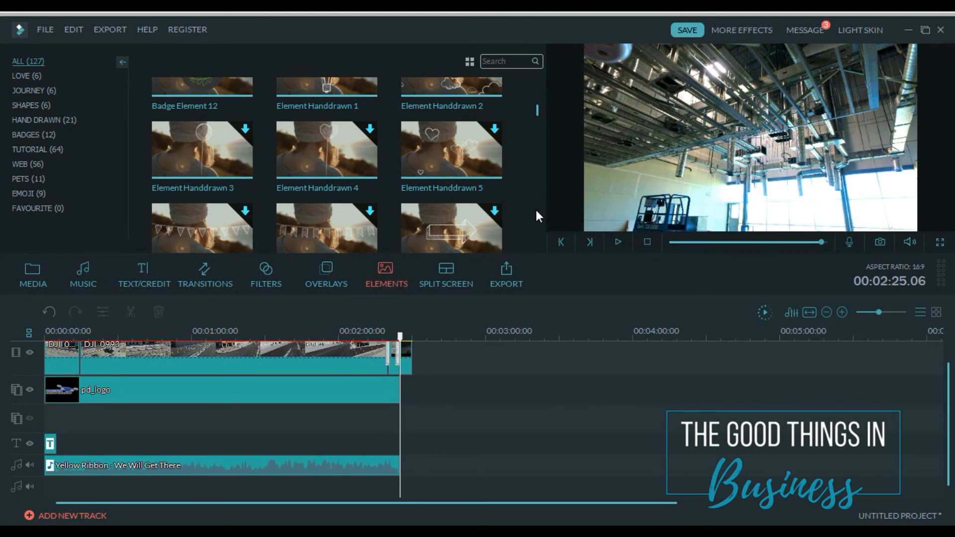
{"action": "scroll", "coordinate": [535, 210], "scroll_direction": "down", "scroll_amount": 15}
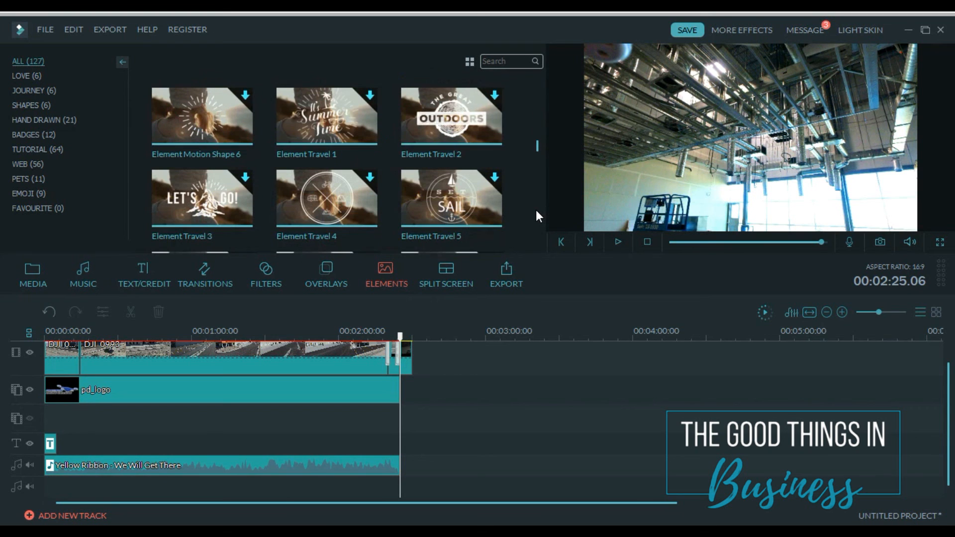
{"action": "scroll", "coordinate": [536, 210], "scroll_direction": "down", "scroll_amount": 15}
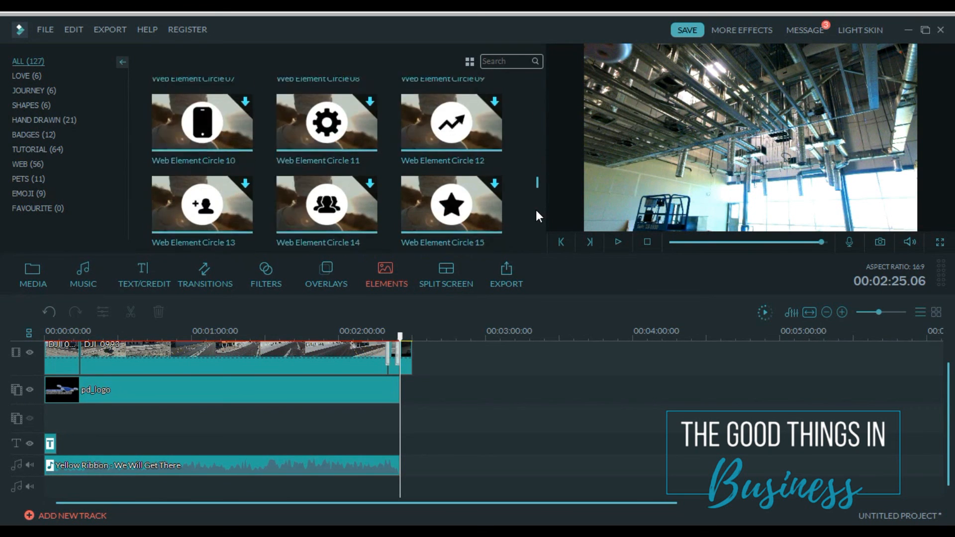
{"action": "scroll", "coordinate": [536, 210], "scroll_direction": "down", "scroll_amount": 6}
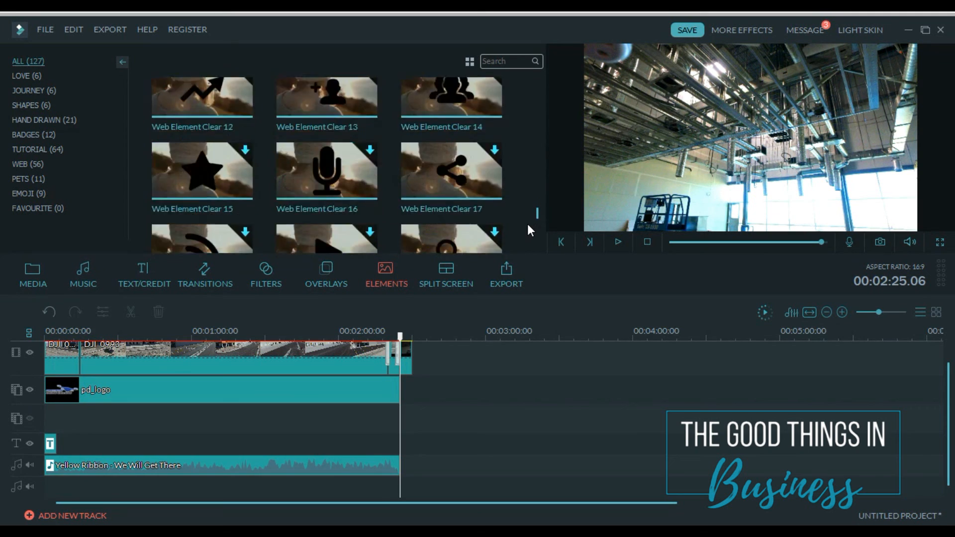
{"action": "scroll", "coordinate": [527, 224], "scroll_direction": "down", "scroll_amount": 6}
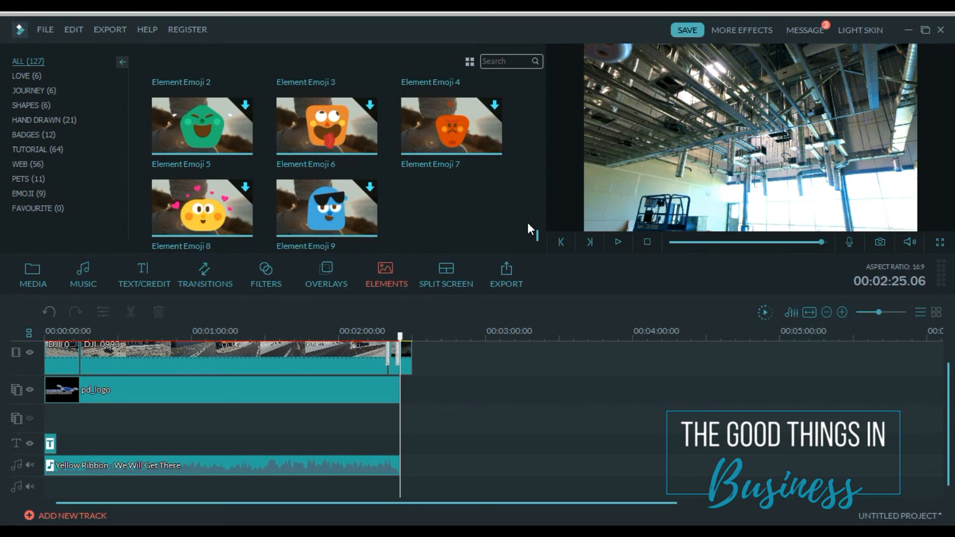